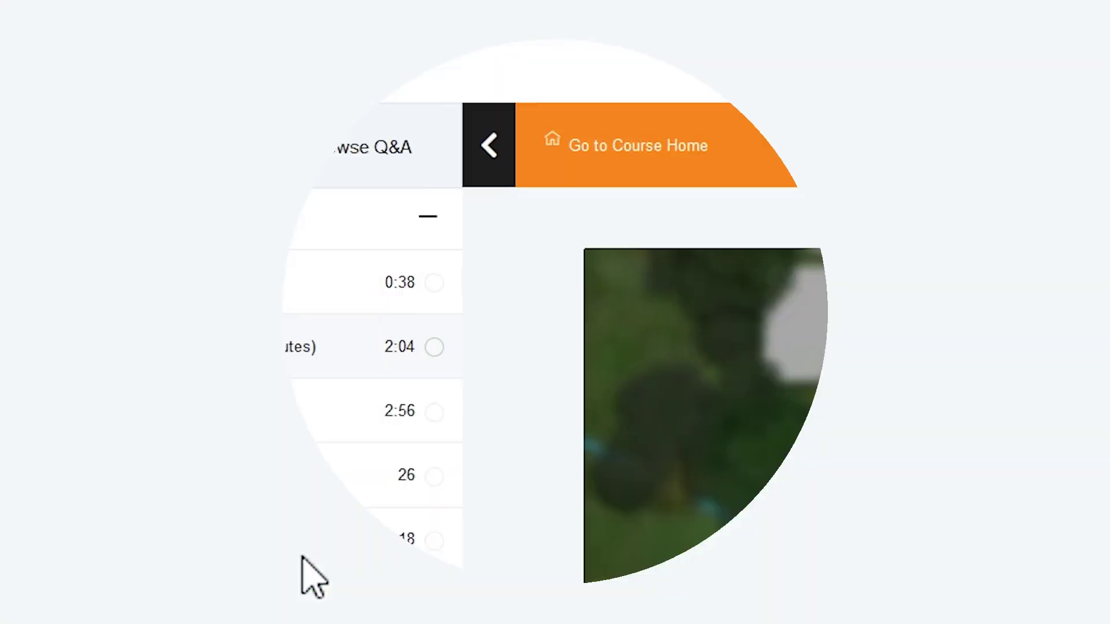
{"action": "left_click", "coordinate": [285, 149]}
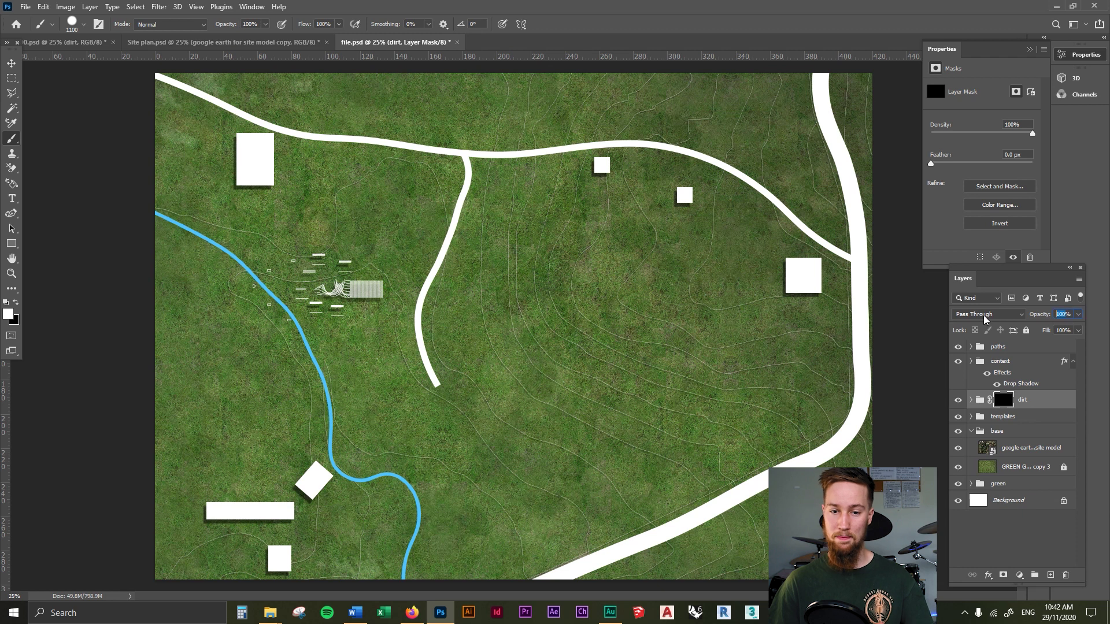
Set the dirt group's opacity to 20% and paint its mask white around the small structure beside the river
{"action": "type", "text": "20"}
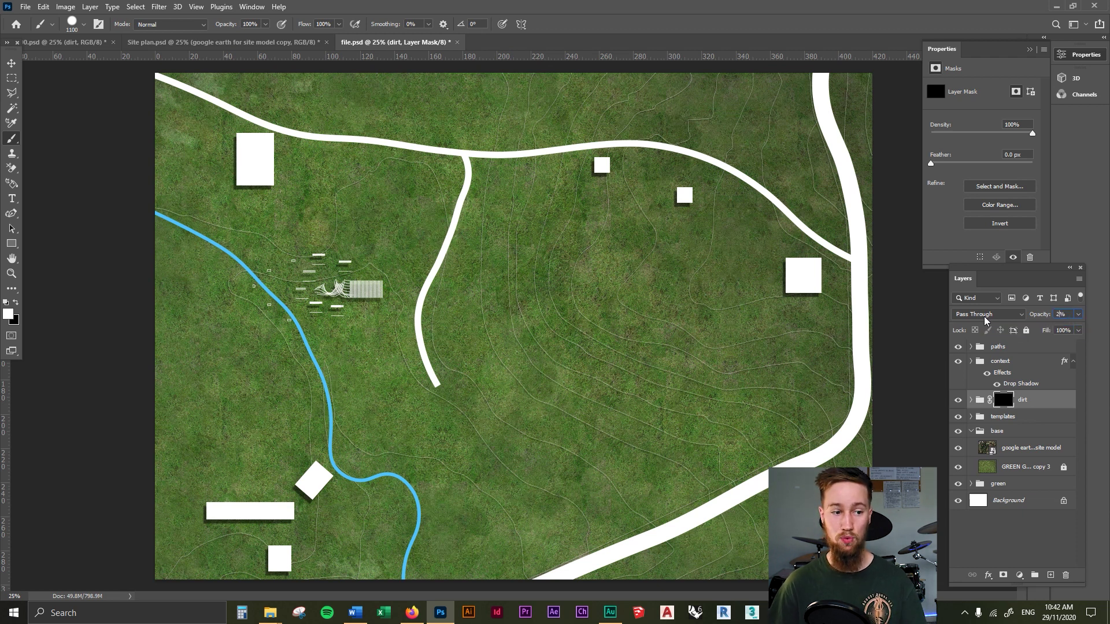
{"action": "key", "text": "Return"}
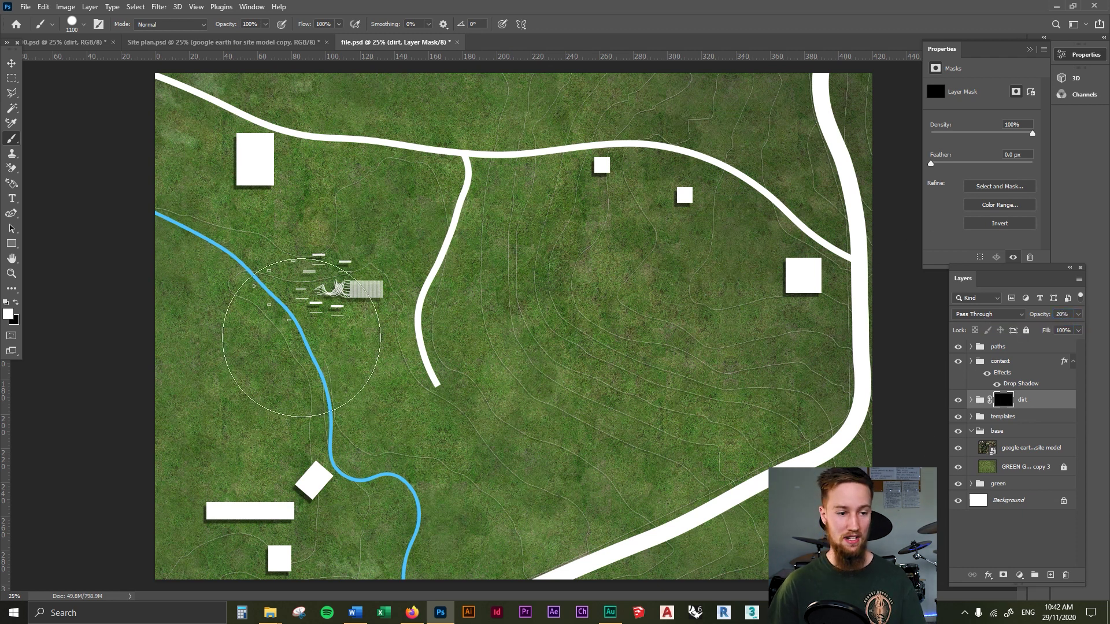
{"action": "left_click", "coordinate": [306, 295]}
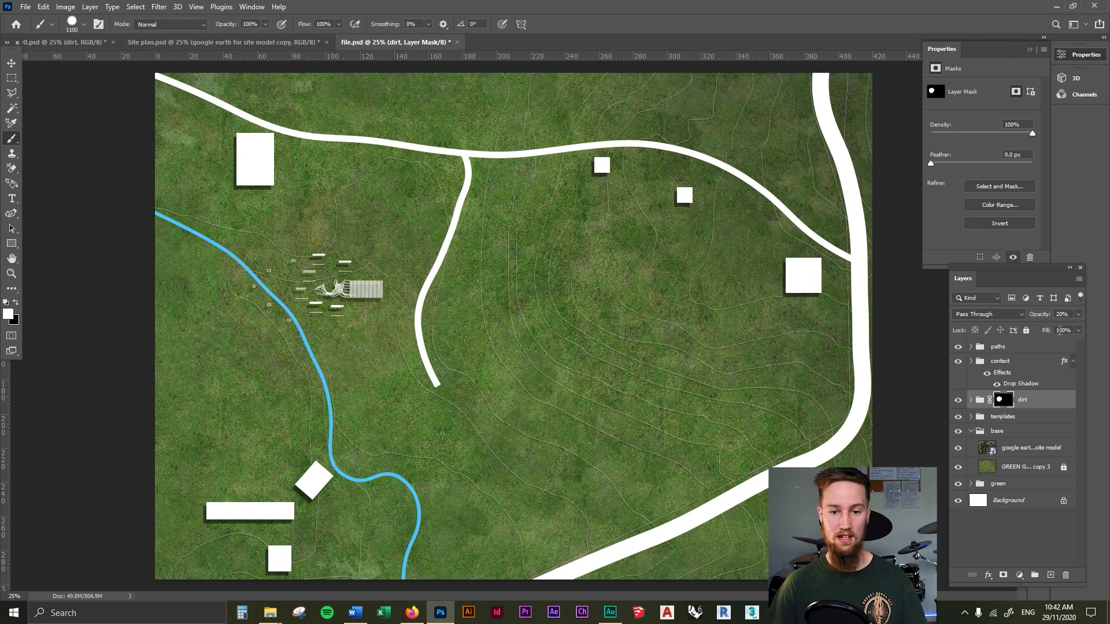
Raise the dirt group's opacity to 100% to examine the painted patch
{"action": "left_click_drag", "start_coordinate": [1067, 317], "coordinate": [993, 314]}
{"action": "type", "text": "100"}
{"action": "key", "text": "Return"}
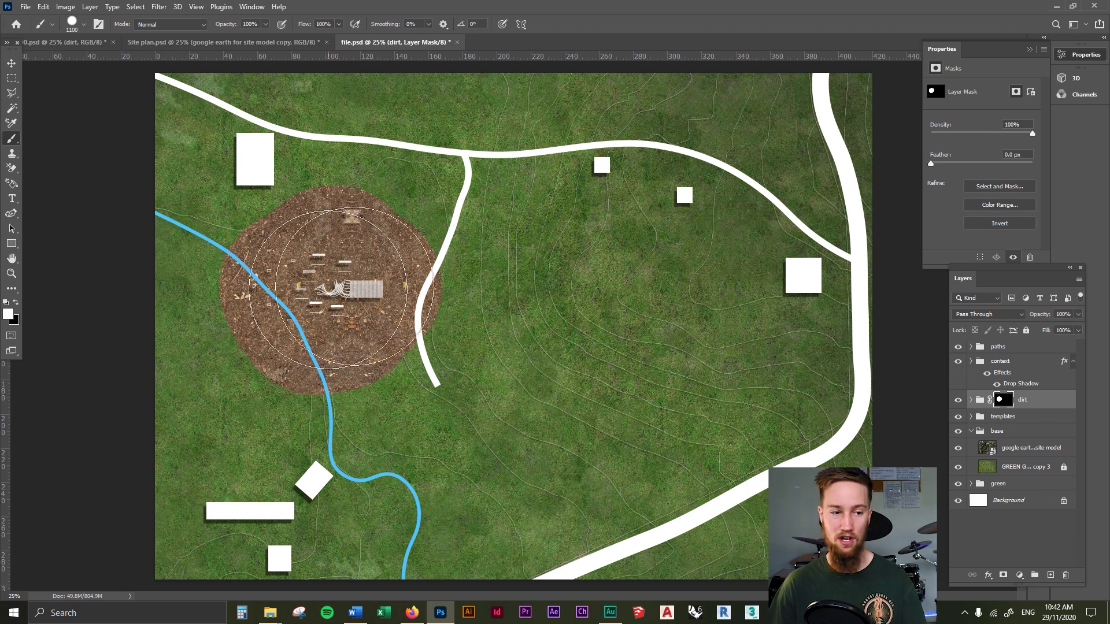
With brush opacity and the dirt group's opacity both at 20%, paint the mask over the central hillside and around the lower-left buildings
{"action": "key", "text": "2"}
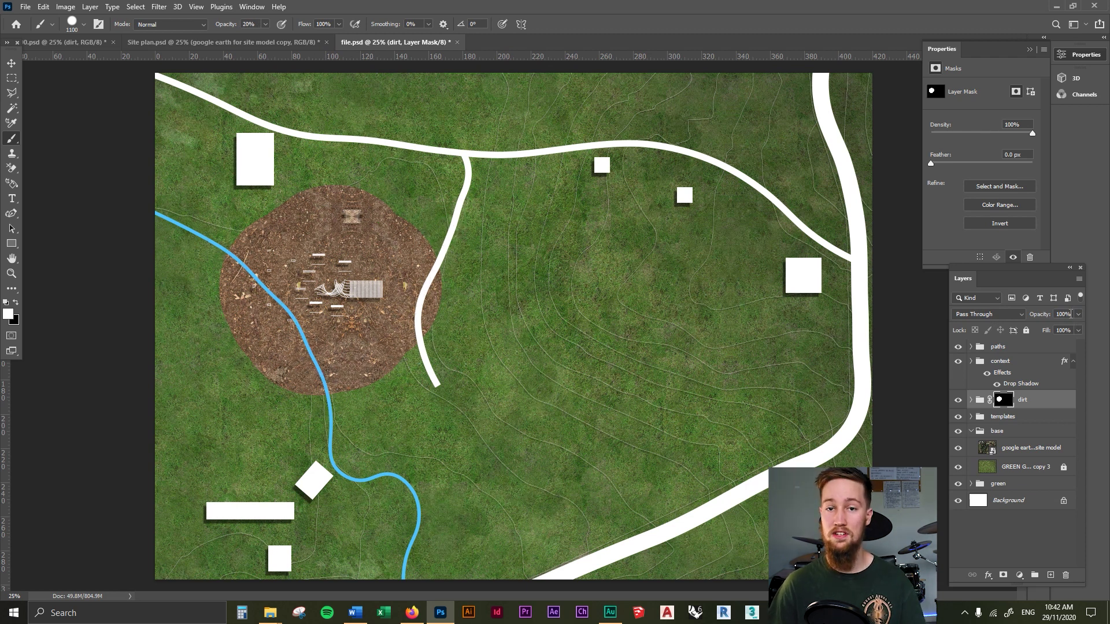
{"action": "left_click", "coordinate": [1070, 314]}
{"action": "type", "text": "20"}
{"action": "key", "text": "Return"}
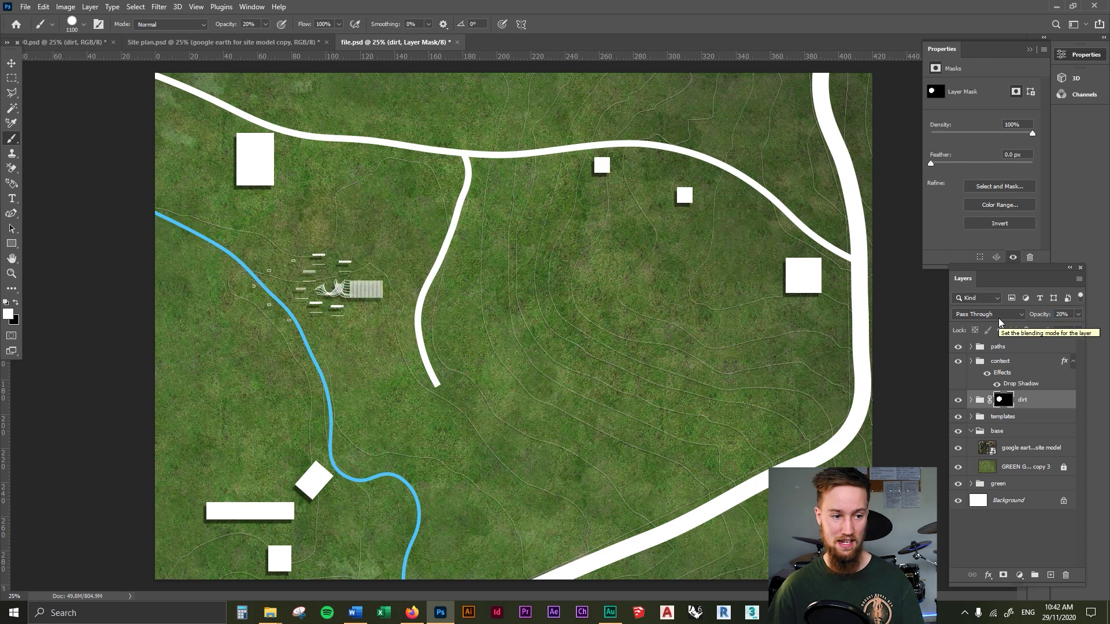
{"action": "mouse_move", "coordinate": [614, 321]}
{"action": "left_mouse_down"}
{"action": "mouse_move", "coordinate": [649, 300]}
{"action": "mouse_move", "coordinate": [627, 316]}
{"action": "mouse_move", "coordinate": [587, 246]}
{"action": "left_mouse_up"}
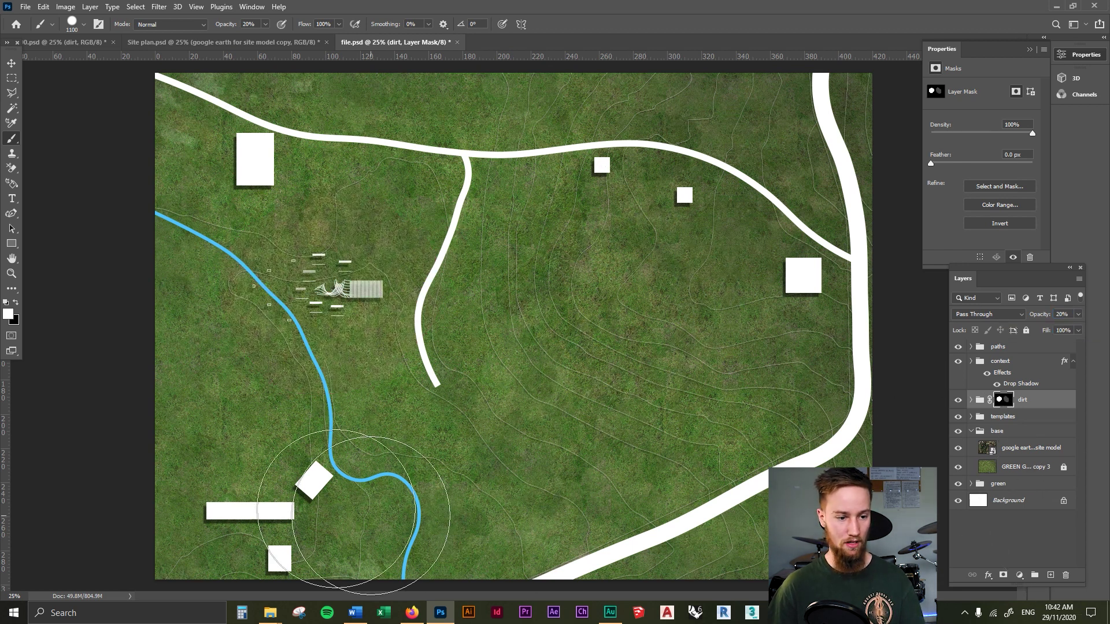
{"action": "mouse_move", "coordinate": [278, 526]}
{"action": "left_mouse_down"}
{"action": "mouse_move", "coordinate": [492, 539]}
{"action": "mouse_move", "coordinate": [410, 493]}
{"action": "mouse_move", "coordinate": [273, 508]}
{"action": "left_mouse_up"}
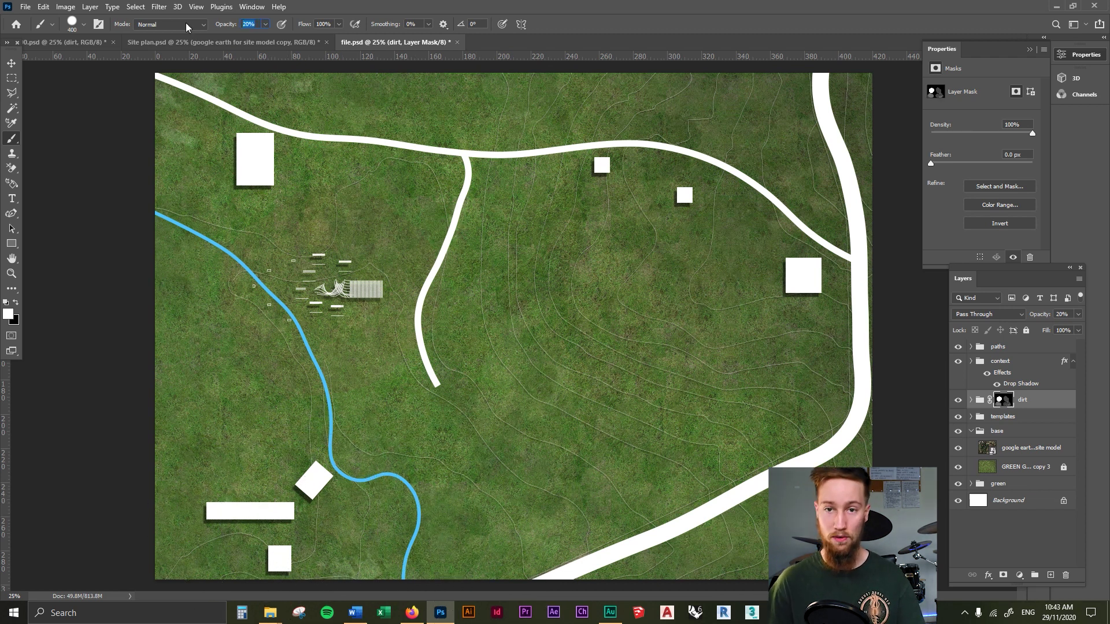
Set the brush opacity to 1% and the dirt group's opacity to 20%
{"action": "type", "text": "1"}
{"action": "key", "text": "Return"}
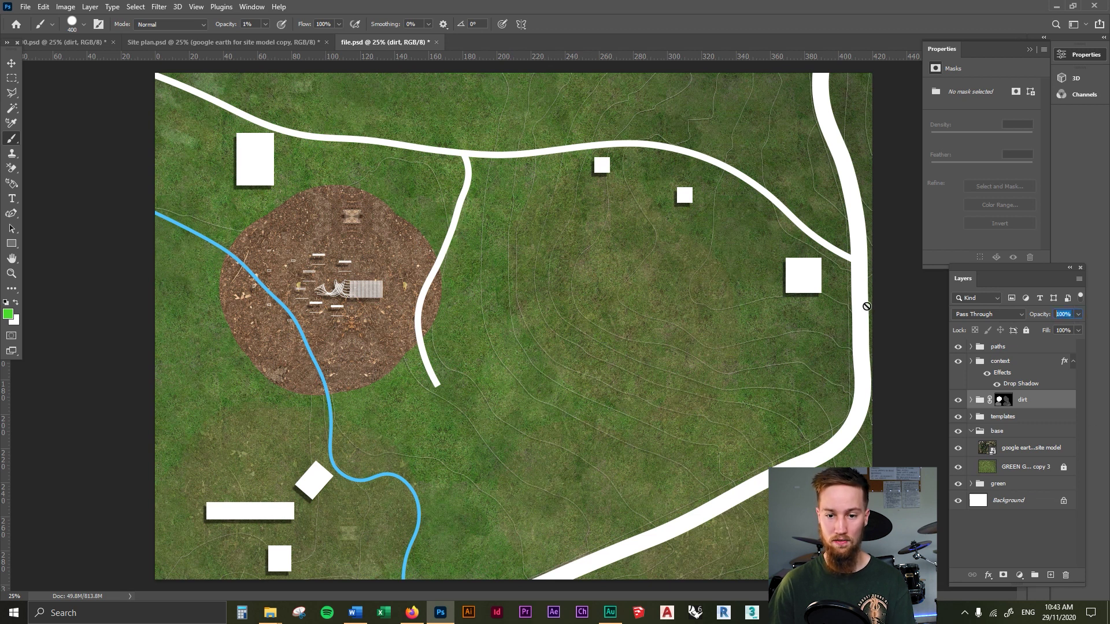
{"action": "key", "text": "Return"}
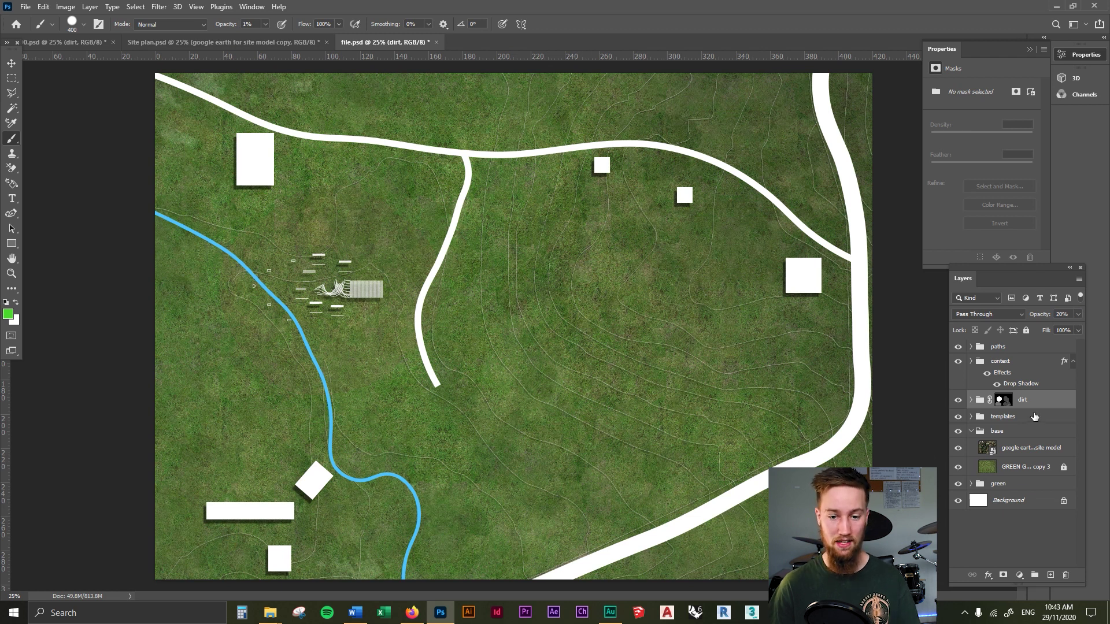
Paint white at 100% brush opacity on the dirt mask over the branch path, and paint that patch out again with black
{"action": "left_click", "coordinate": [1004, 399]}
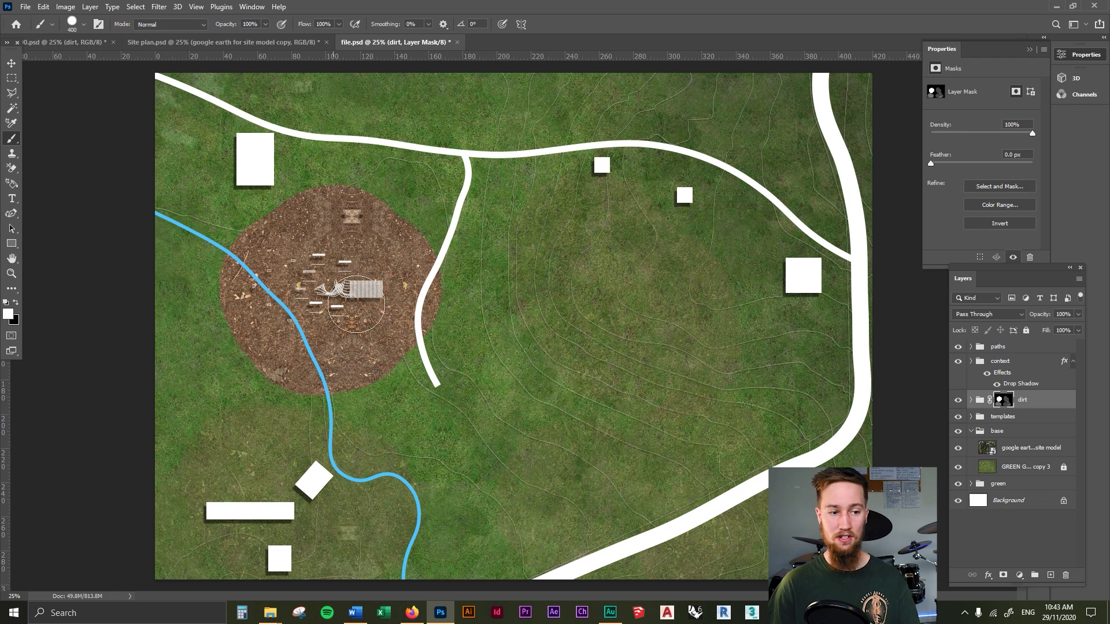
{"action": "mouse_move", "coordinate": [371, 244]}
{"action": "left_mouse_down"}
{"action": "mouse_move", "coordinate": [490, 195]}
{"action": "mouse_move", "coordinate": [491, 260]}
{"action": "mouse_move", "coordinate": [420, 236]}
{"action": "left_mouse_up"}
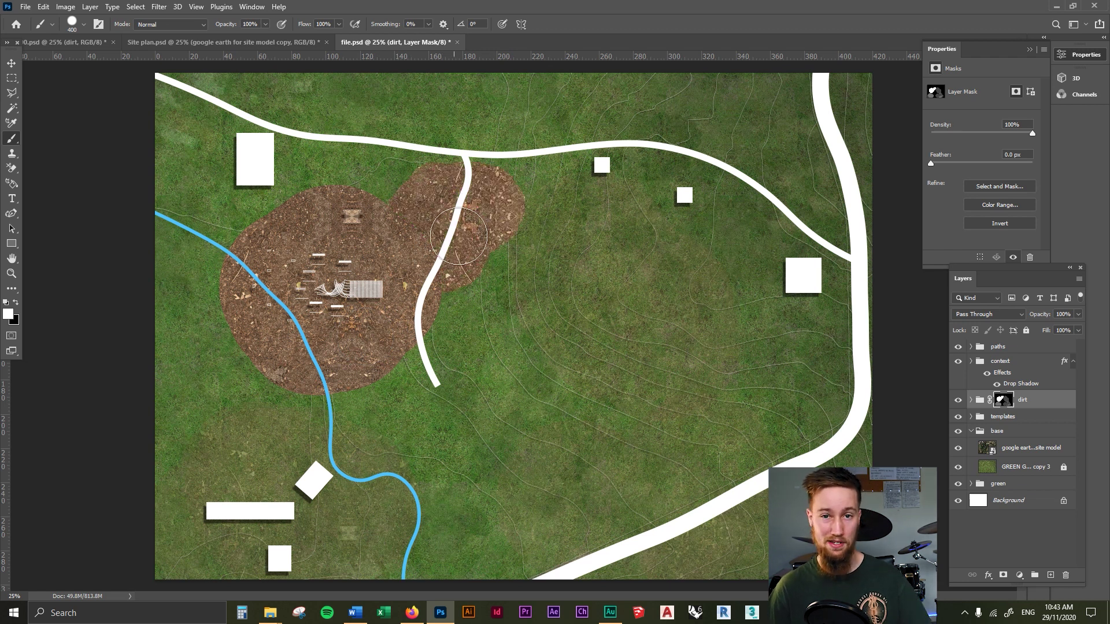
{"action": "key", "text": "x"}
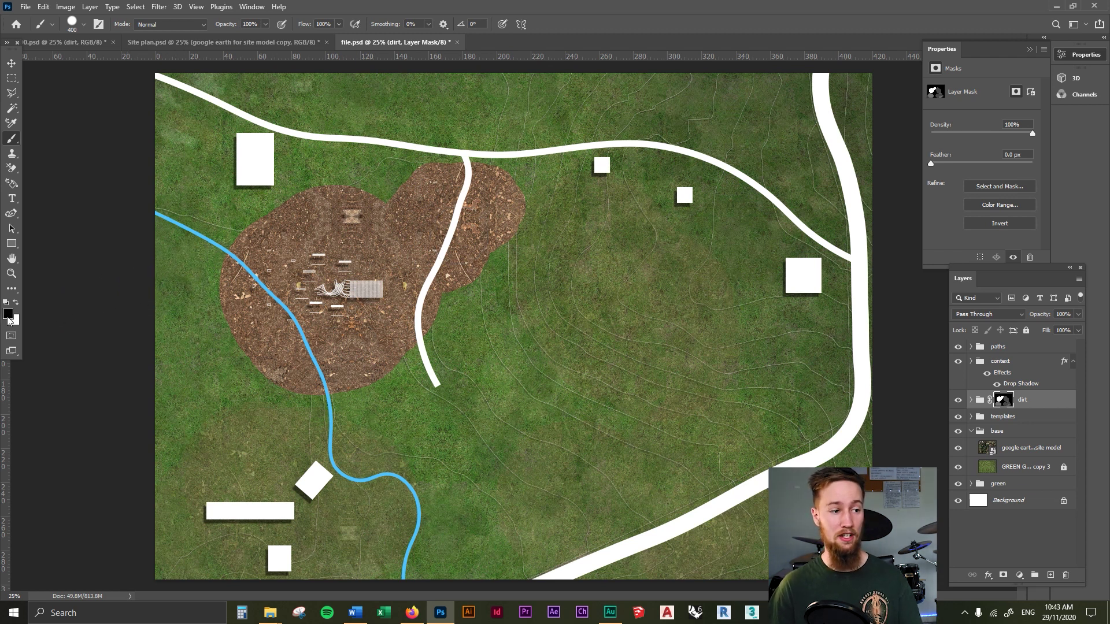
{"action": "mouse_move", "coordinate": [430, 193]}
{"action": "left_mouse_down"}
{"action": "mouse_move", "coordinate": [427, 222]}
{"action": "mouse_move", "coordinate": [477, 286]}
{"action": "mouse_move", "coordinate": [458, 177]}
{"action": "mouse_move", "coordinate": [442, 176]}
{"action": "mouse_move", "coordinate": [529, 266]}
{"action": "mouse_move", "coordinate": [494, 179]}
{"action": "left_mouse_up"}
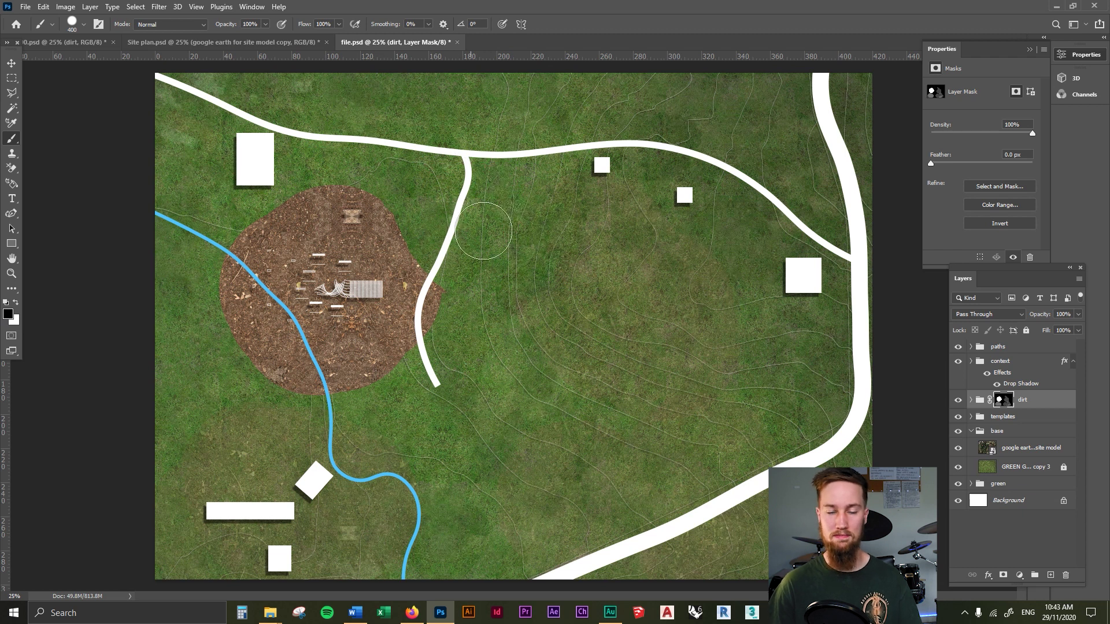
Paint the dirt mask white over the central hillside, the eastern building and the lower-left buildings, and set the dirt group's opacity to 20%
{"action": "key", "text": "x"}
{"action": "mouse_move", "coordinate": [619, 347]}
{"action": "left_mouse_down"}
{"action": "mouse_move", "coordinate": [572, 230]}
{"action": "mouse_move", "coordinate": [506, 186]}
{"action": "mouse_move", "coordinate": [546, 215]}
{"action": "mouse_move", "coordinate": [657, 393]}
{"action": "mouse_move", "coordinate": [654, 325]}
{"action": "mouse_move", "coordinate": [594, 187]}
{"action": "mouse_move", "coordinate": [523, 137]}
{"action": "left_mouse_up"}
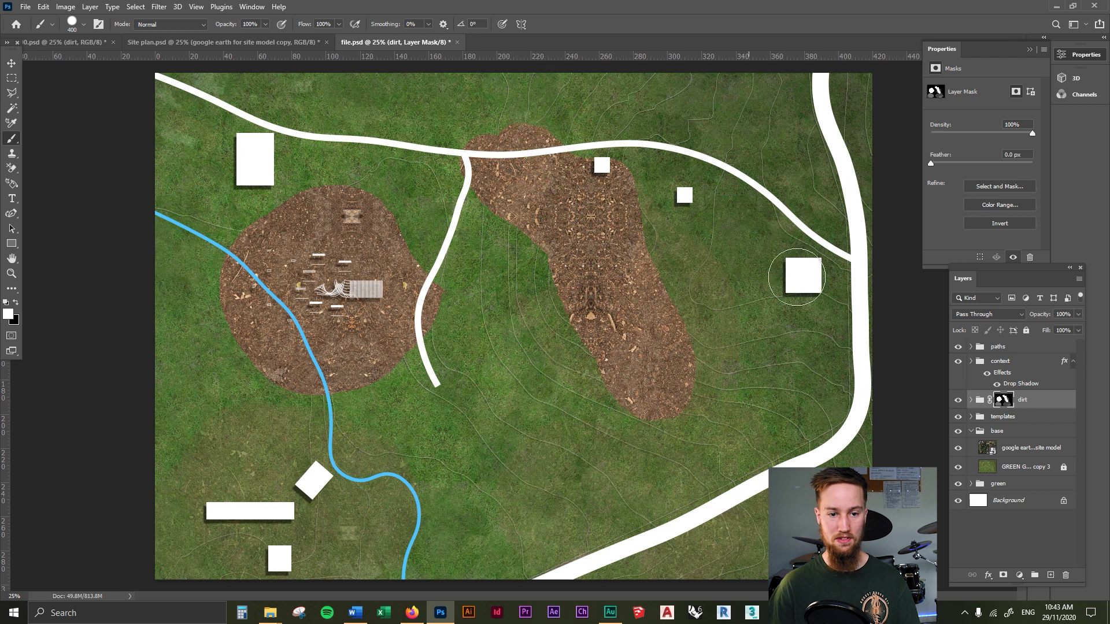
{"action": "mouse_move", "coordinate": [791, 287]}
{"action": "left_mouse_down"}
{"action": "mouse_move", "coordinate": [789, 260]}
{"action": "mouse_move", "coordinate": [699, 226]}
{"action": "mouse_move", "coordinate": [694, 277]}
{"action": "mouse_move", "coordinate": [727, 278]}
{"action": "mouse_move", "coordinate": [730, 216]}
{"action": "mouse_move", "coordinate": [791, 283]}
{"action": "mouse_move", "coordinate": [832, 307]}
{"action": "left_mouse_up"}
{"action": "mouse_move", "coordinate": [300, 537]}
{"action": "left_mouse_down"}
{"action": "mouse_move", "coordinate": [321, 567]}
{"action": "mouse_move", "coordinate": [255, 557]}
{"action": "mouse_move", "coordinate": [183, 515]}
{"action": "mouse_move", "coordinate": [202, 502]}
{"action": "mouse_move", "coordinate": [287, 536]}
{"action": "mouse_move", "coordinate": [378, 517]}
{"action": "mouse_move", "coordinate": [311, 513]}
{"action": "mouse_move", "coordinate": [231, 456]}
{"action": "left_mouse_up"}
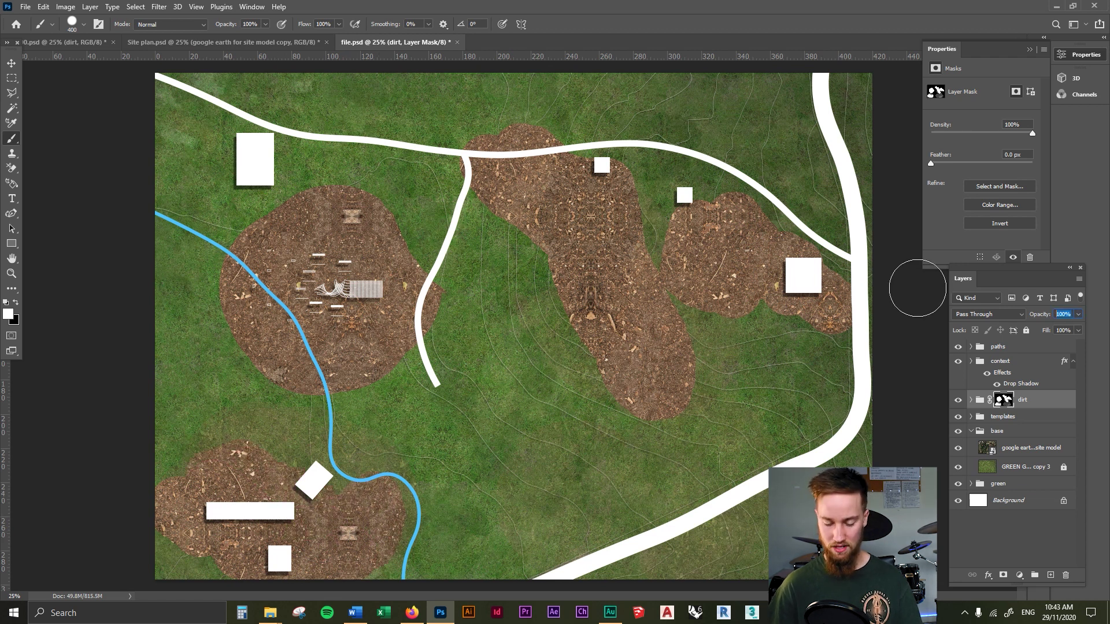
{"action": "key", "text": "Return"}
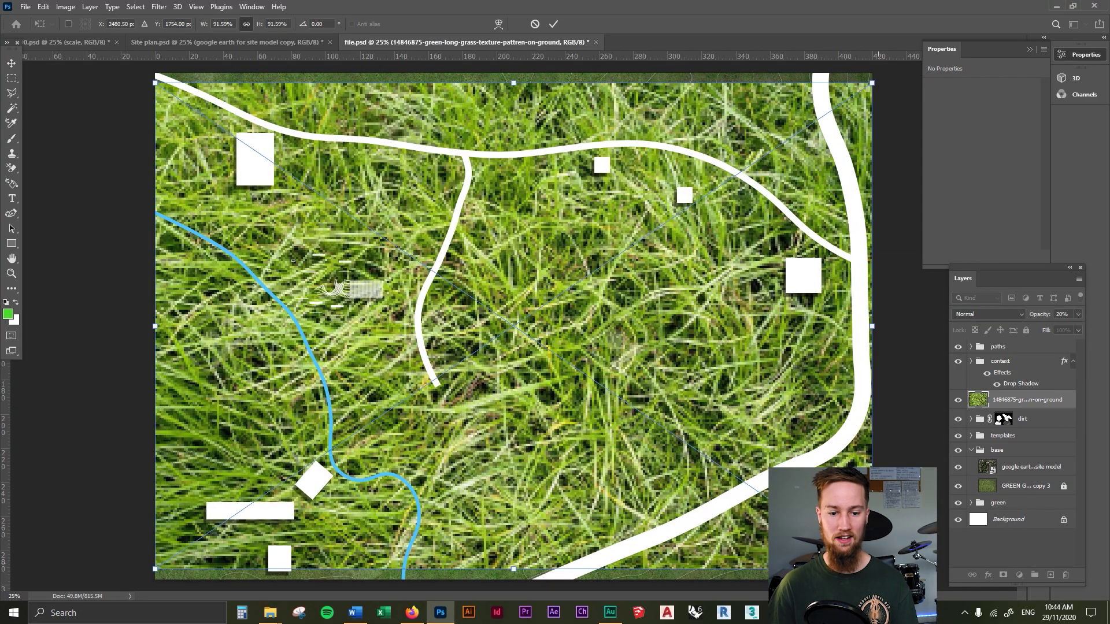
Scale the long green grass texture down to about 148.5 by 100.8 mm and tile copies of it across the whole plan
{"action": "left_click_drag", "start_coordinate": [871, 568], "coordinate": [540, 471]}
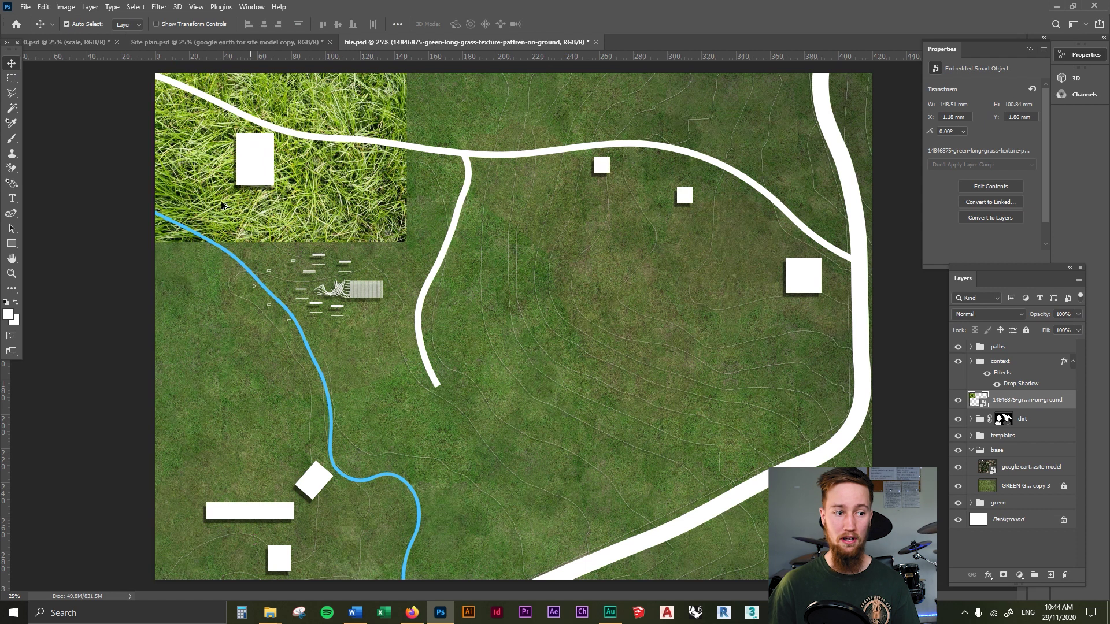
{"action": "left_click_drag", "start_coordinate": [218, 205], "coordinate": [691, 214]}
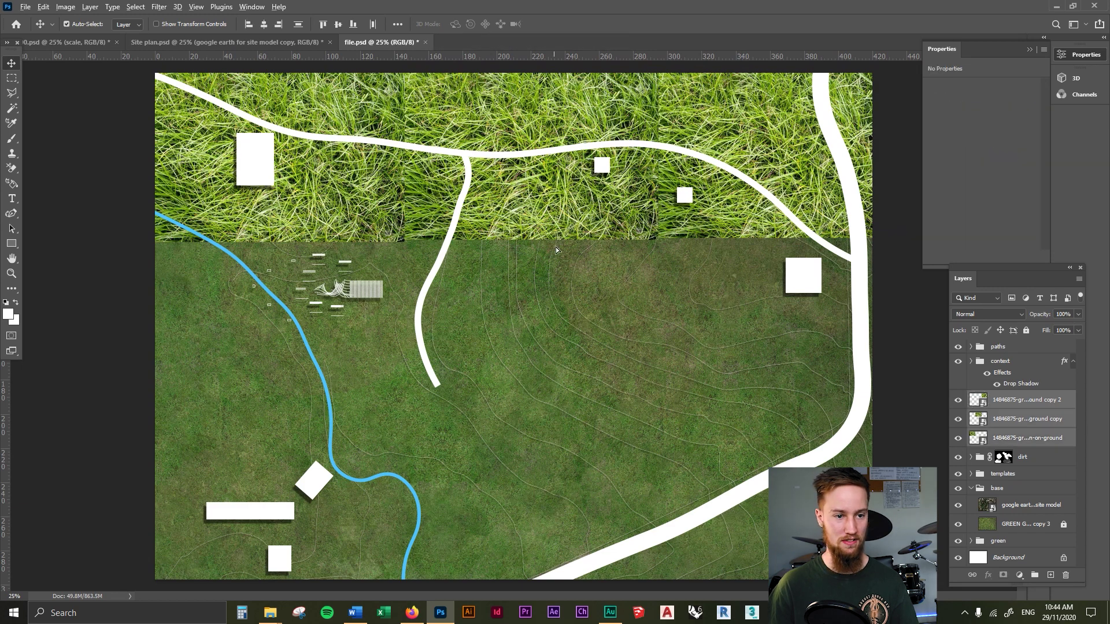
{"action": "left_click_drag", "start_coordinate": [559, 236], "coordinate": [558, 403]}
{"action": "left_click_drag", "start_coordinate": [554, 343], "coordinate": [542, 409]}
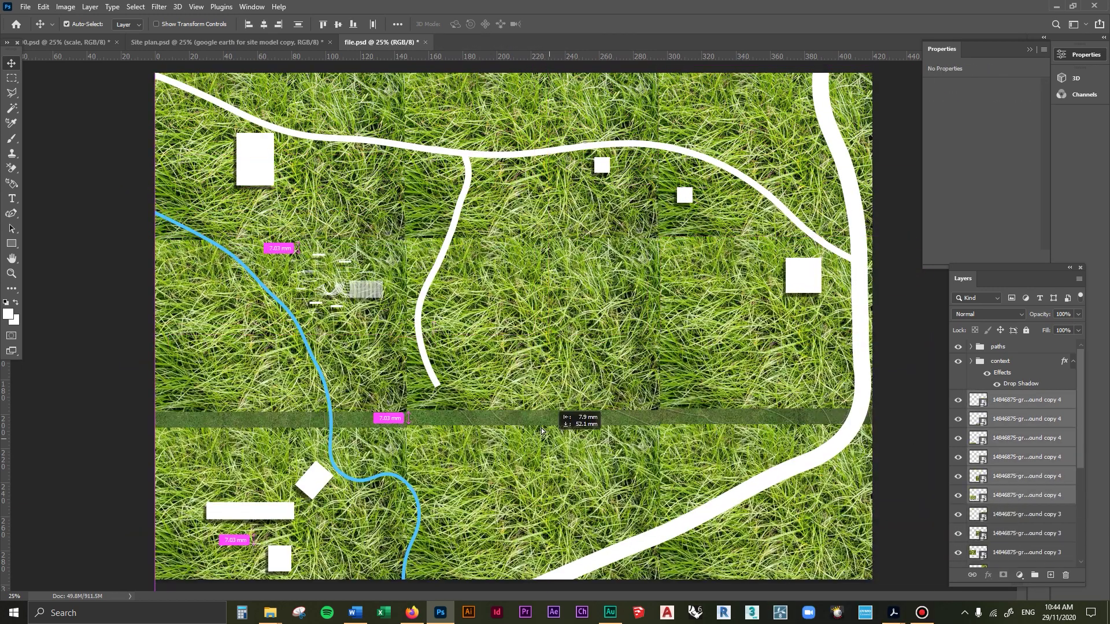
Group all the grass texture layers and name the group "grass"
{"action": "left_click", "coordinate": [1046, 402]}
{"action": "scroll", "coordinate": [1041, 428], "scroll_direction": "down", "scroll_amount": 5}
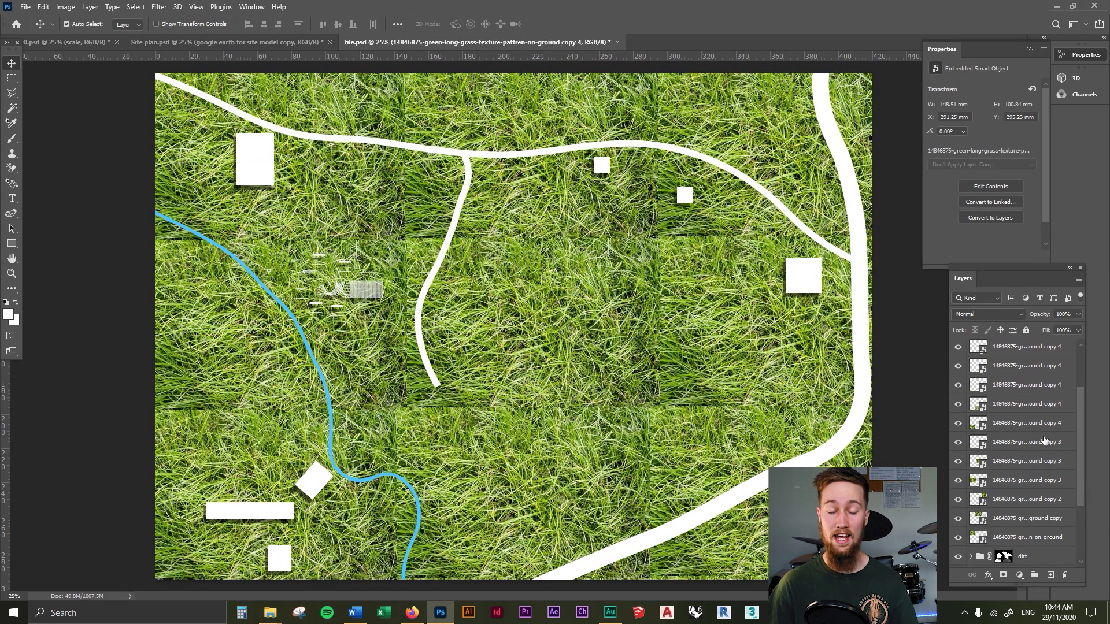
{"action": "left_click", "coordinate": [1025, 485], "text": "shift"}
{"action": "key", "text": "ctrl+g"}
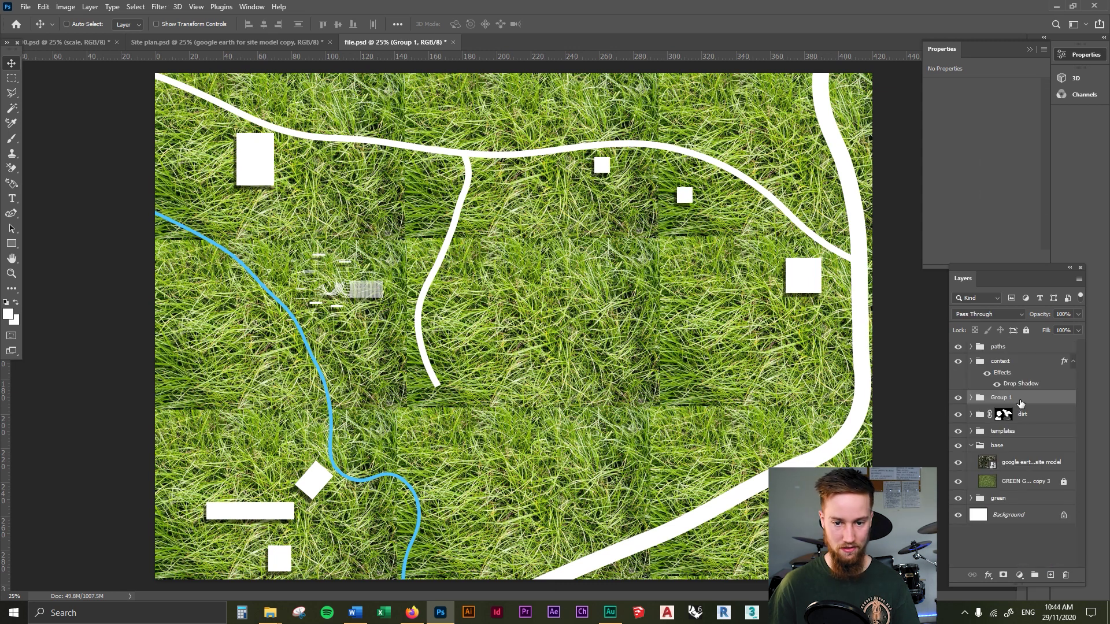
{"action": "double_click", "coordinate": [1003, 398]}
{"action": "type", "text": "grass"}
{"action": "key", "text": "Return"}
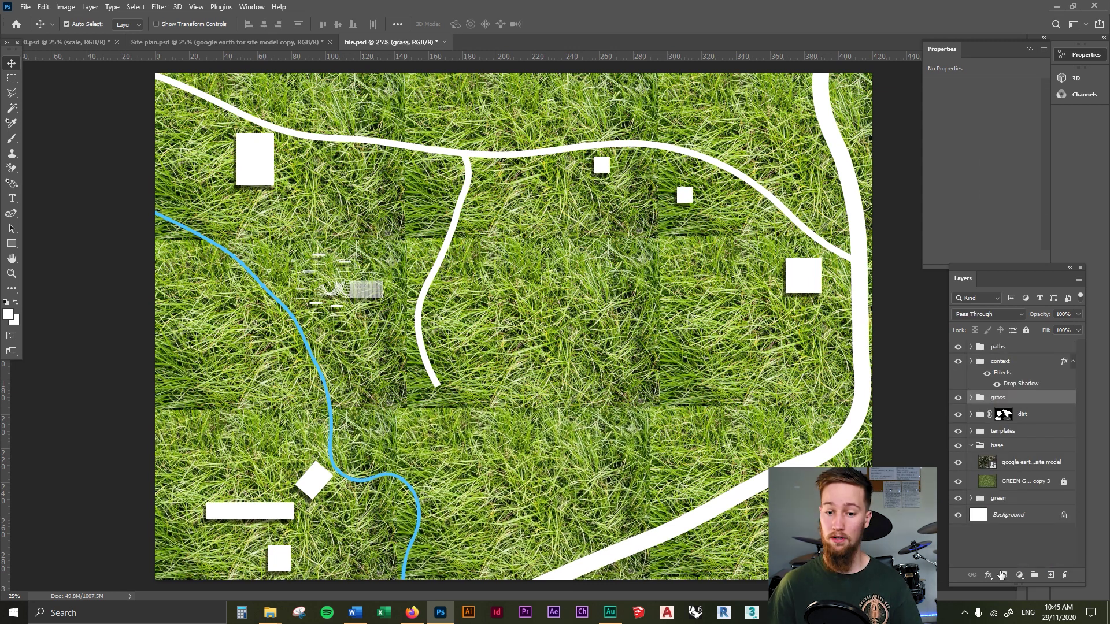
Add a black layer mask to the grass group and set the group's opacity to 20%
{"action": "left_click", "coordinate": [1005, 575]}
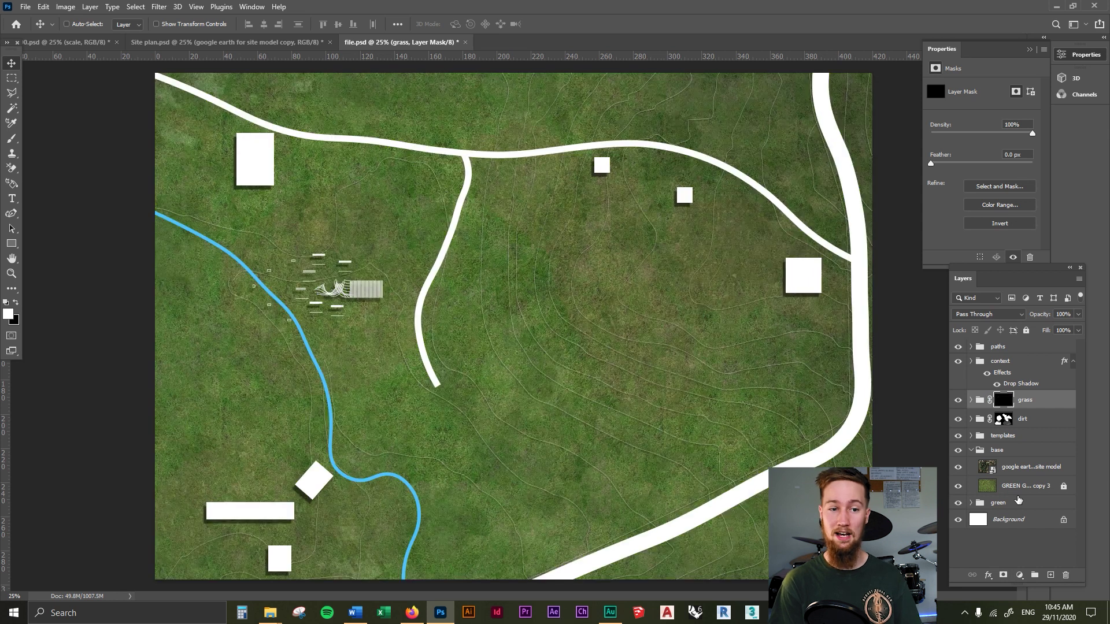
{"action": "left_click", "coordinate": [1039, 397]}
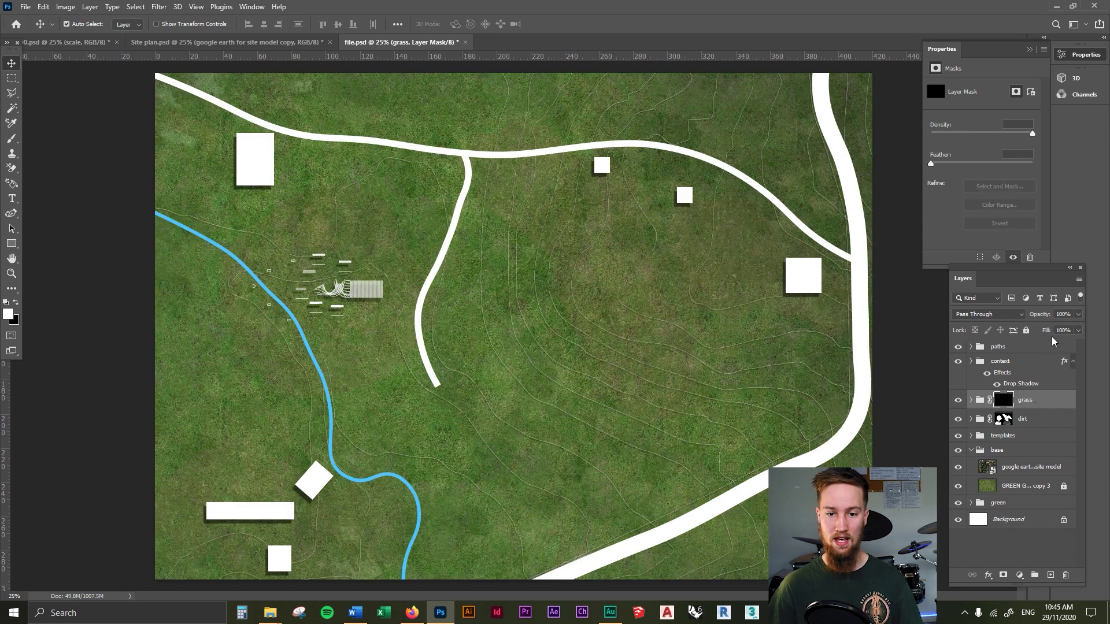
{"action": "type", "text": "20"}
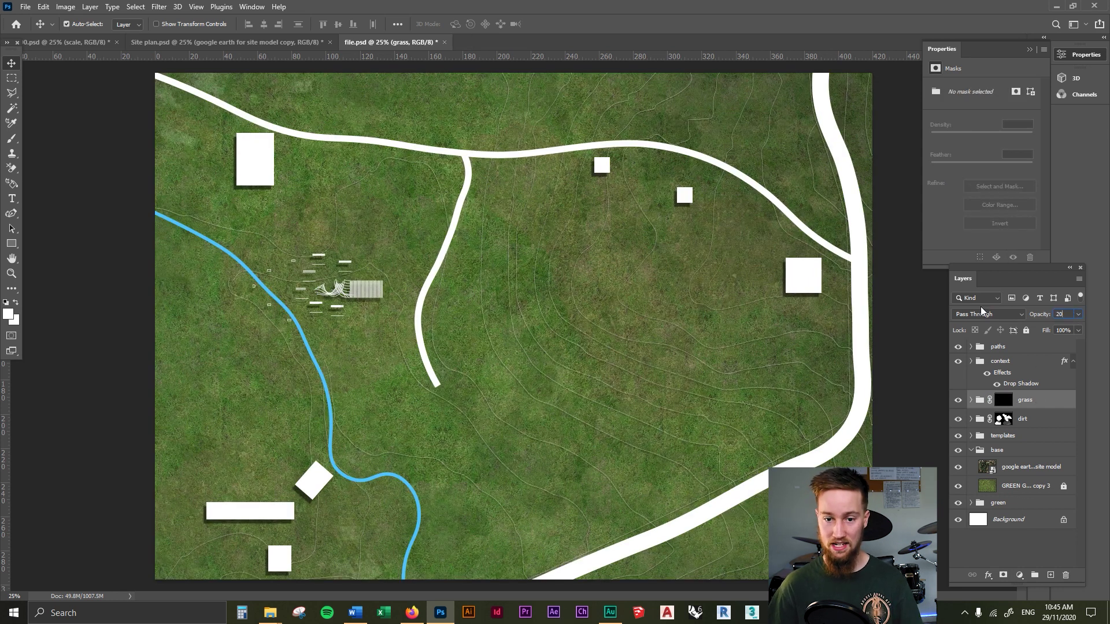
{"action": "key", "text": "Return"}
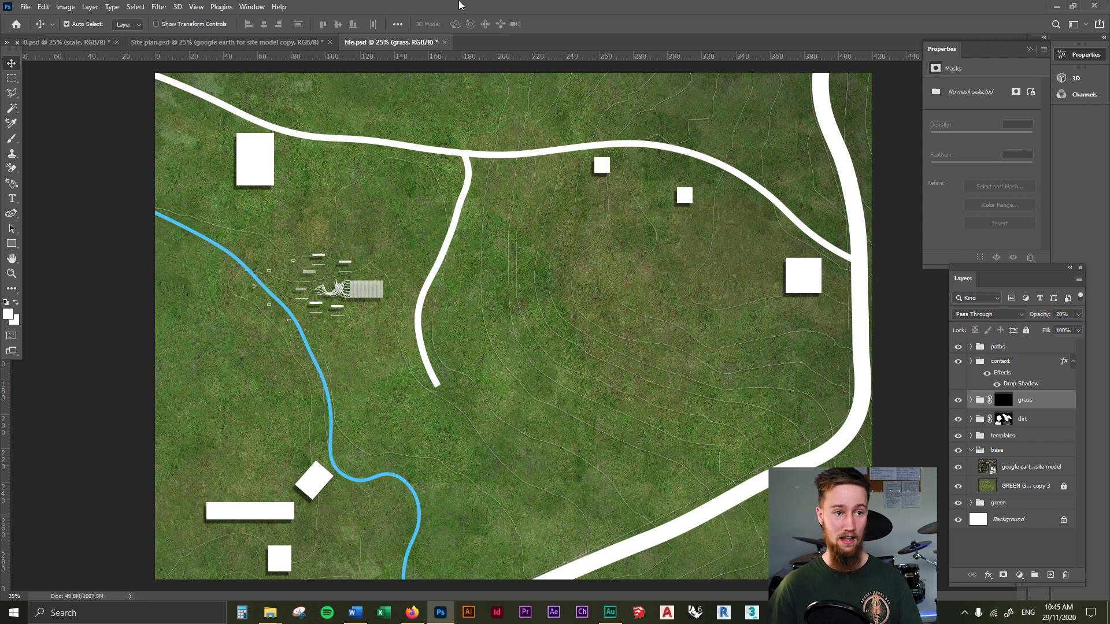
Paint white on the grass group's mask with a soft brush at 37% hardness around the lower-left buildings and along the upper road
{"action": "key", "text": "b"}
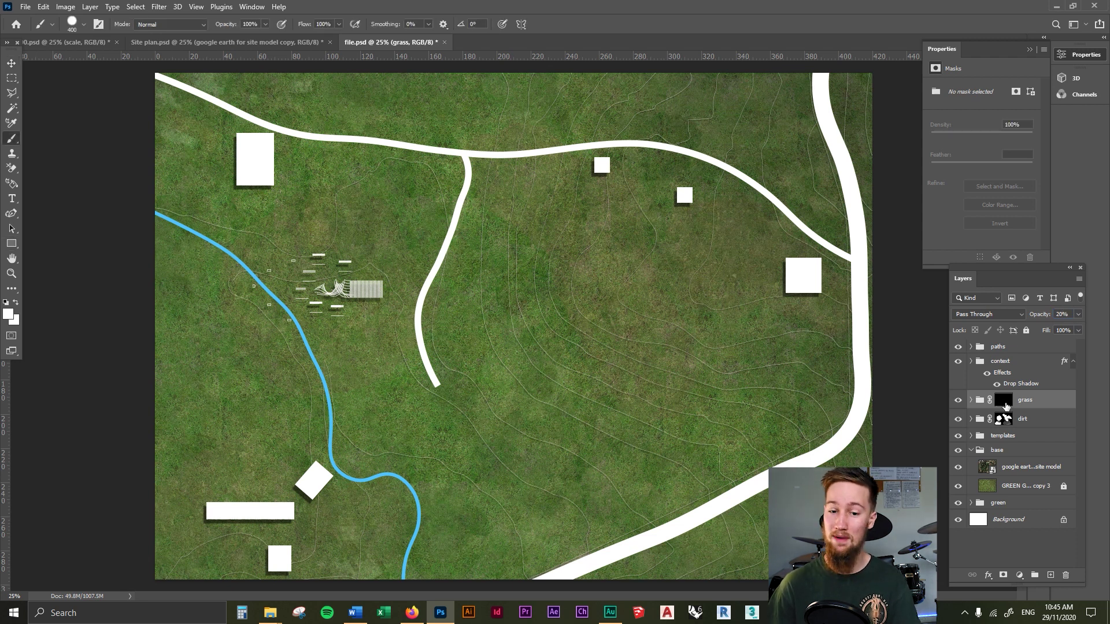
{"action": "left_click", "coordinate": [1004, 404]}
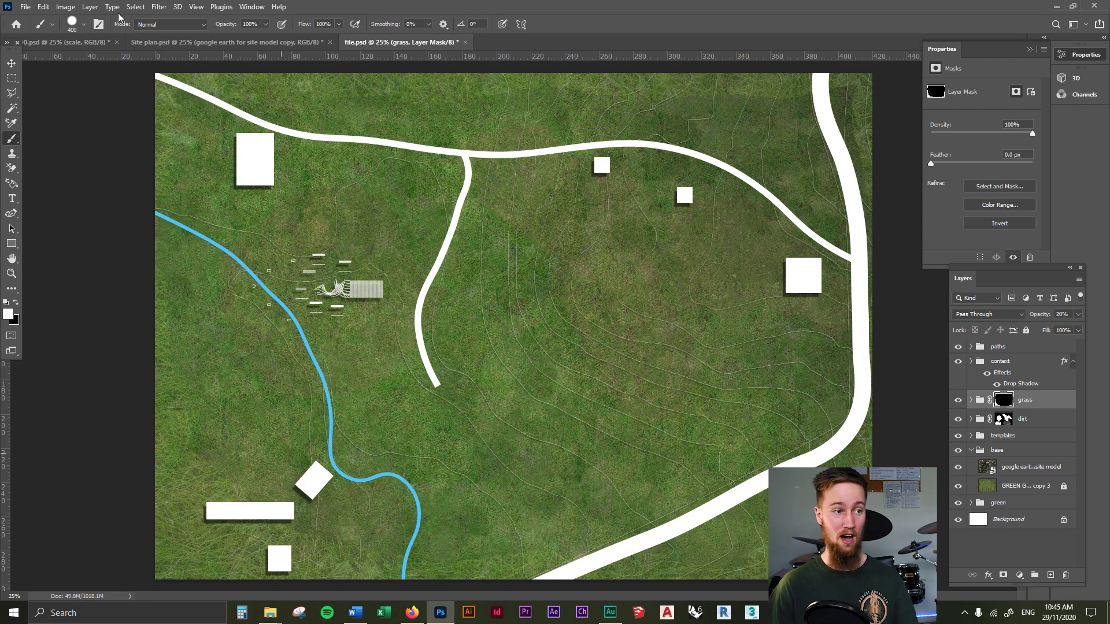
{"action": "left_click", "coordinate": [69, 28]}
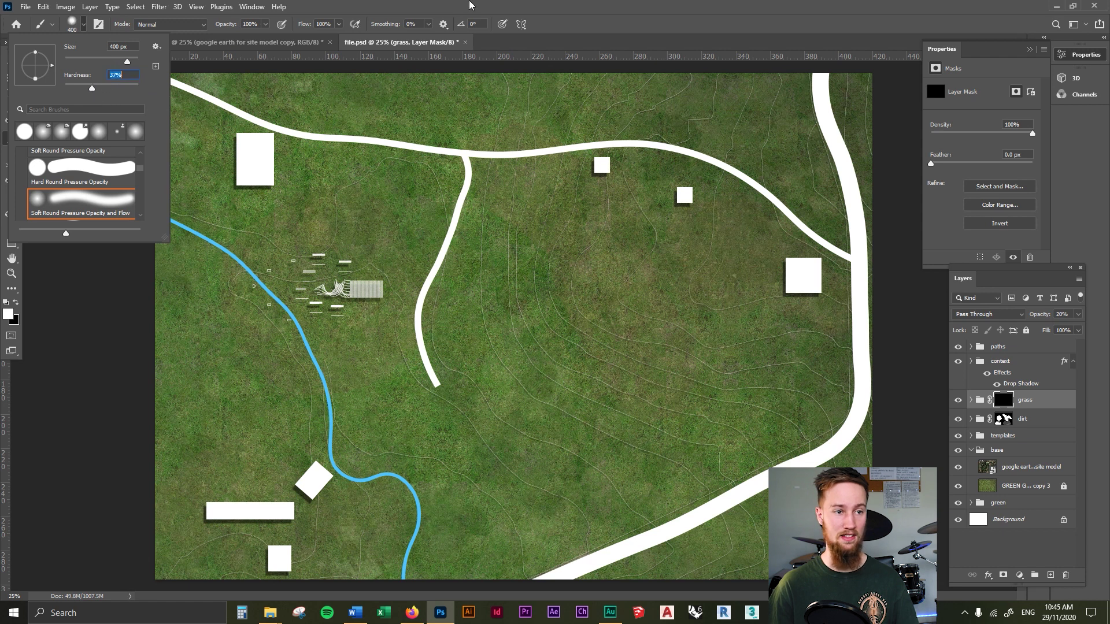
{"action": "key", "text": "Return"}
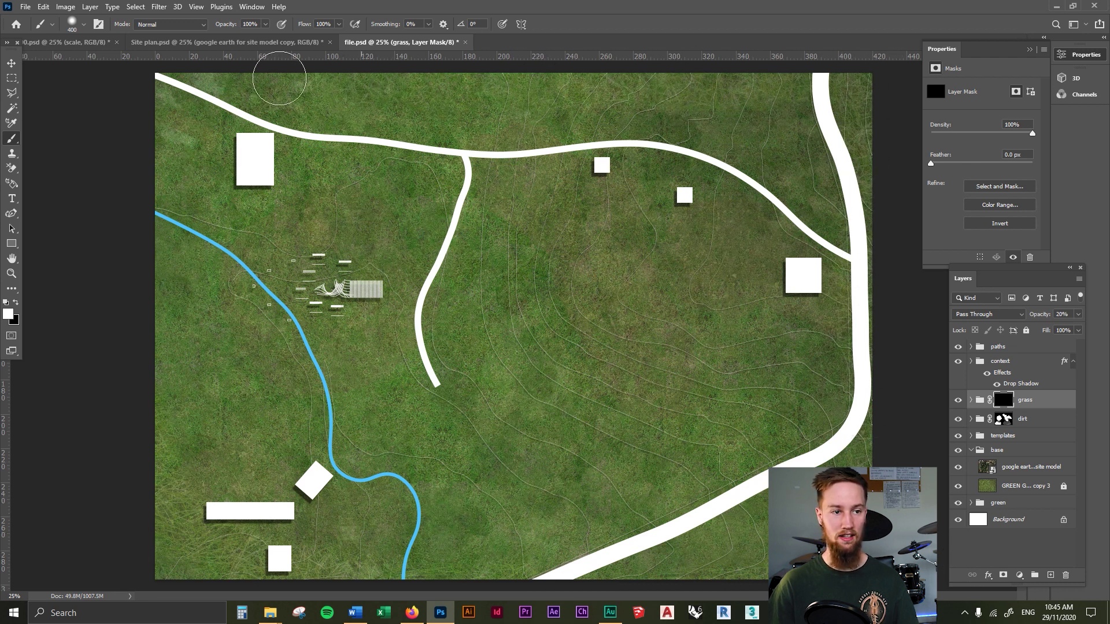
{"action": "left_click_drag", "start_coordinate": [149, 525], "coordinate": [40, 506]}
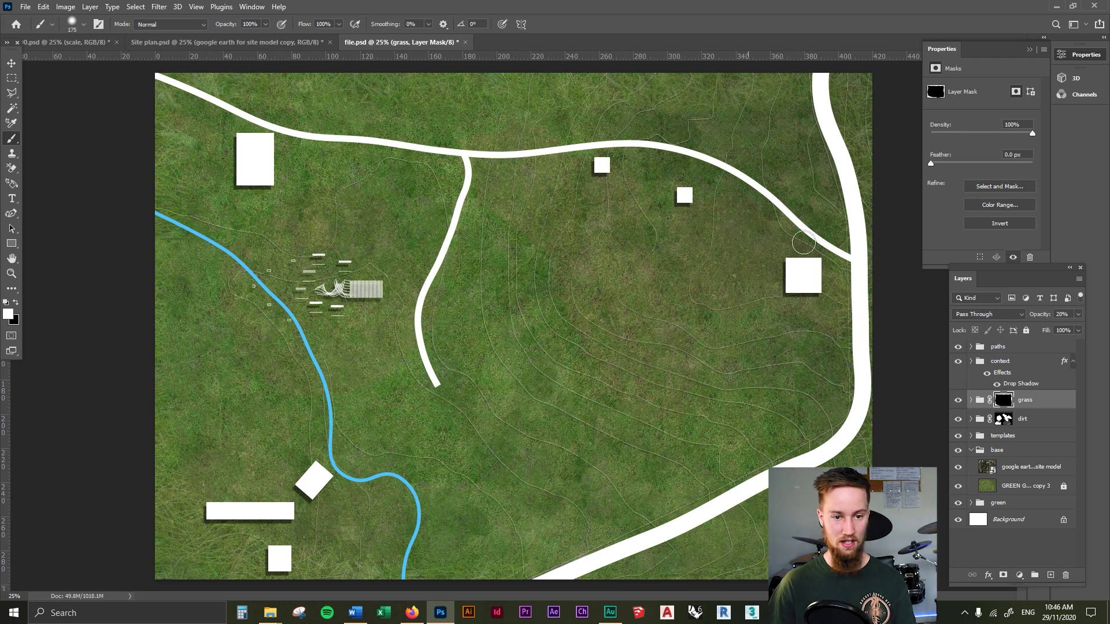
{"action": "mouse_move", "coordinate": [756, 158]}
{"action": "left_mouse_down"}
{"action": "mouse_move", "coordinate": [683, 141]}
{"action": "mouse_move", "coordinate": [589, 143]}
{"action": "left_mouse_up"}
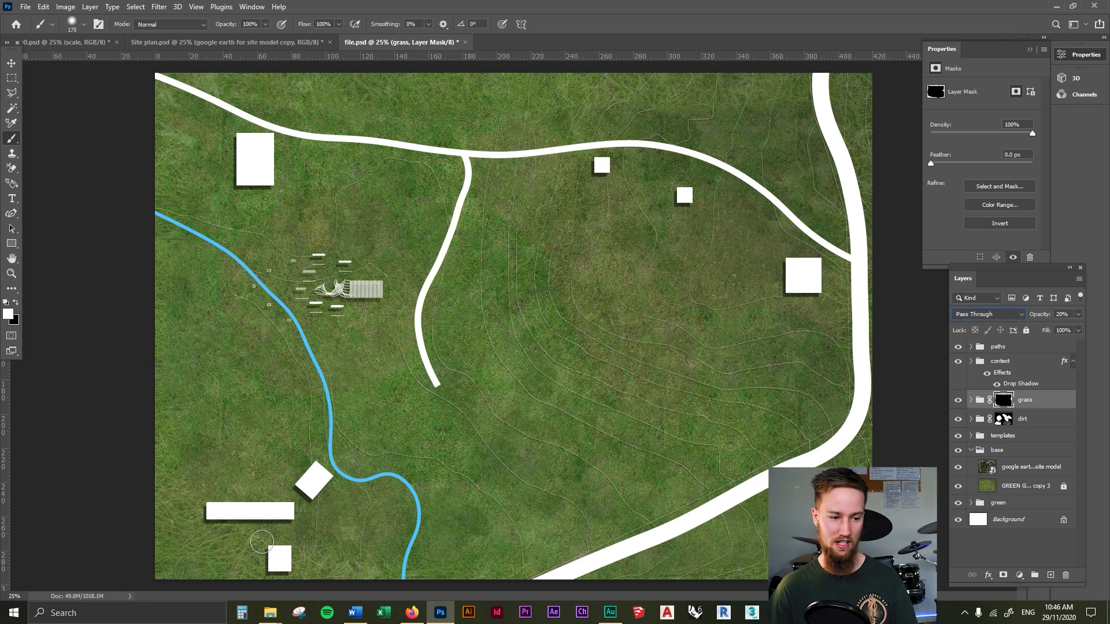
Preview darker and lighter blend modes on the grass group, settle on Soft Light, and deselect the group
{"action": "left_click", "coordinate": [983, 314]}
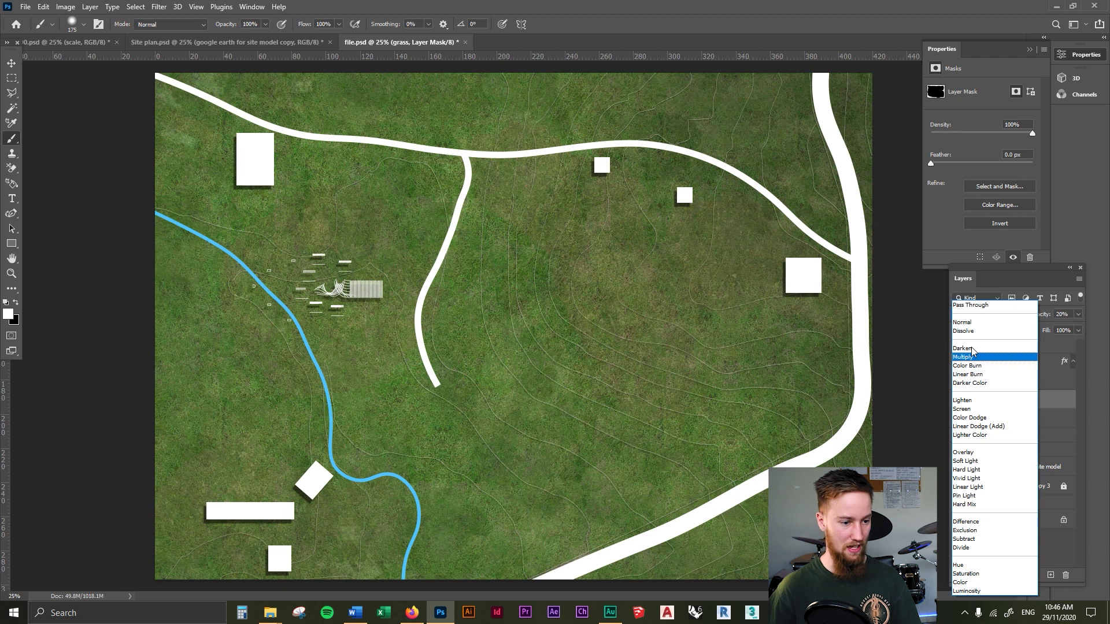
{"action": "key", "text": "Down"}
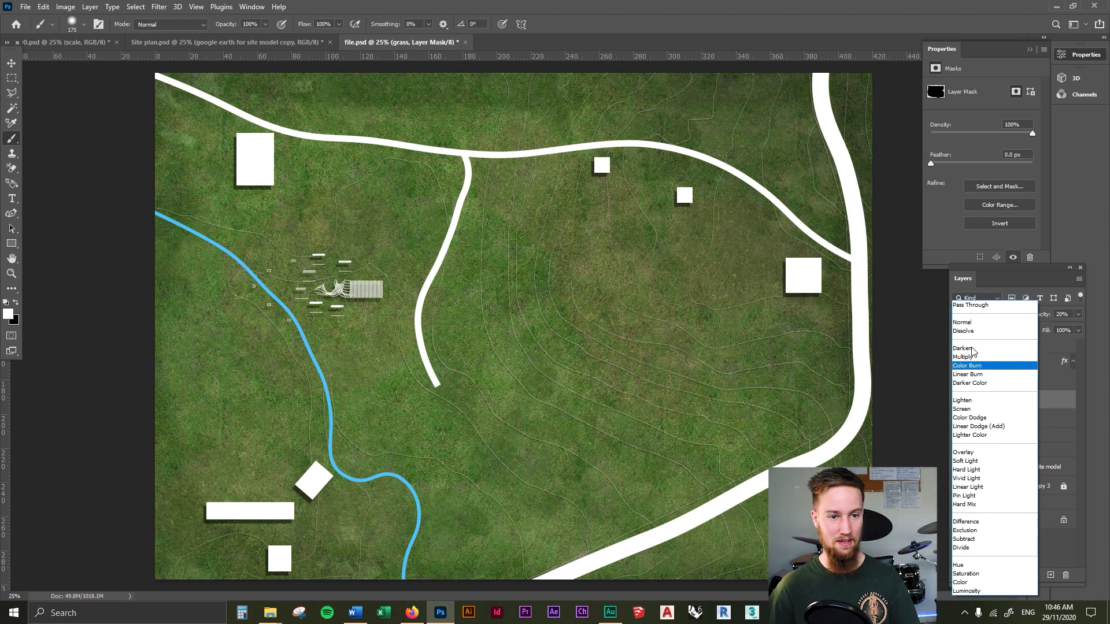
{"action": "key", "text": "Down"}
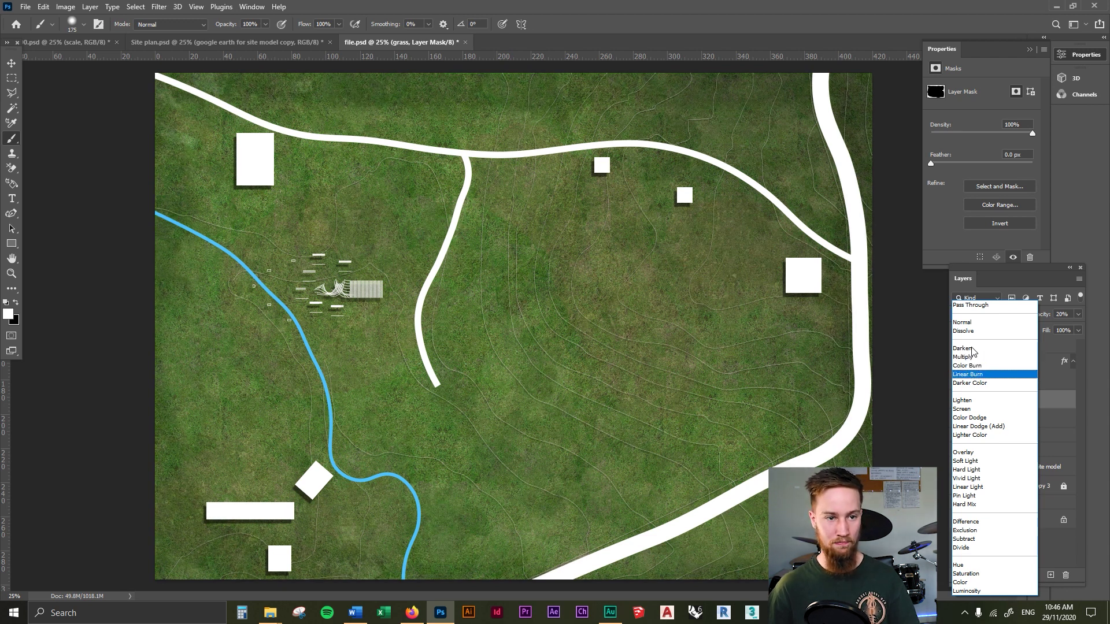
{"action": "key", "text": "Down"}
{"action": "key", "text": "Down"}
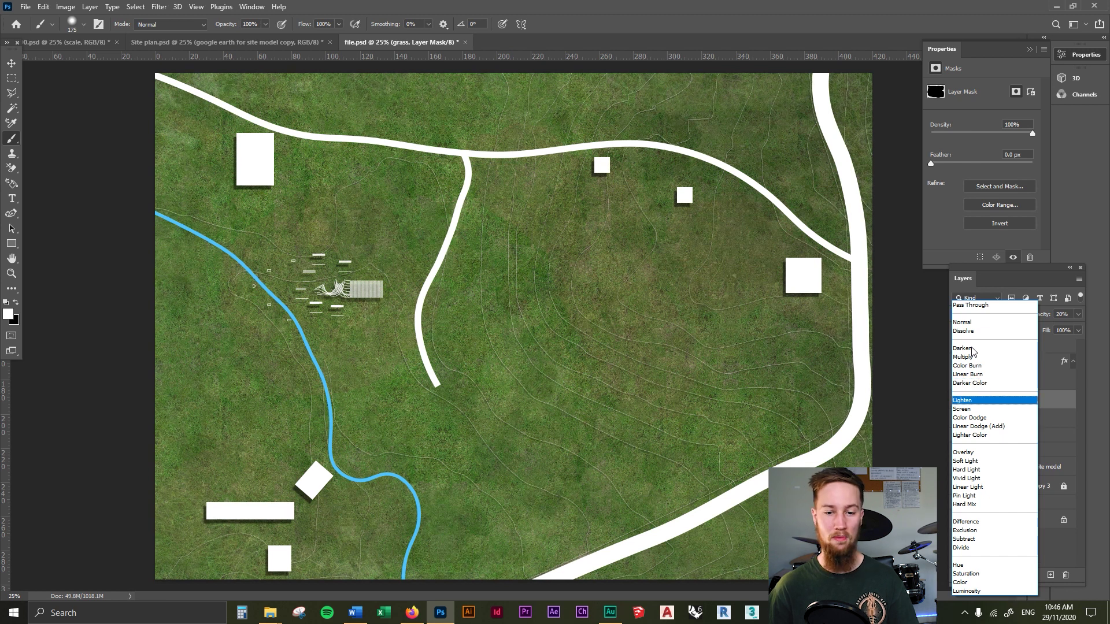
{"action": "key", "text": "Down"}
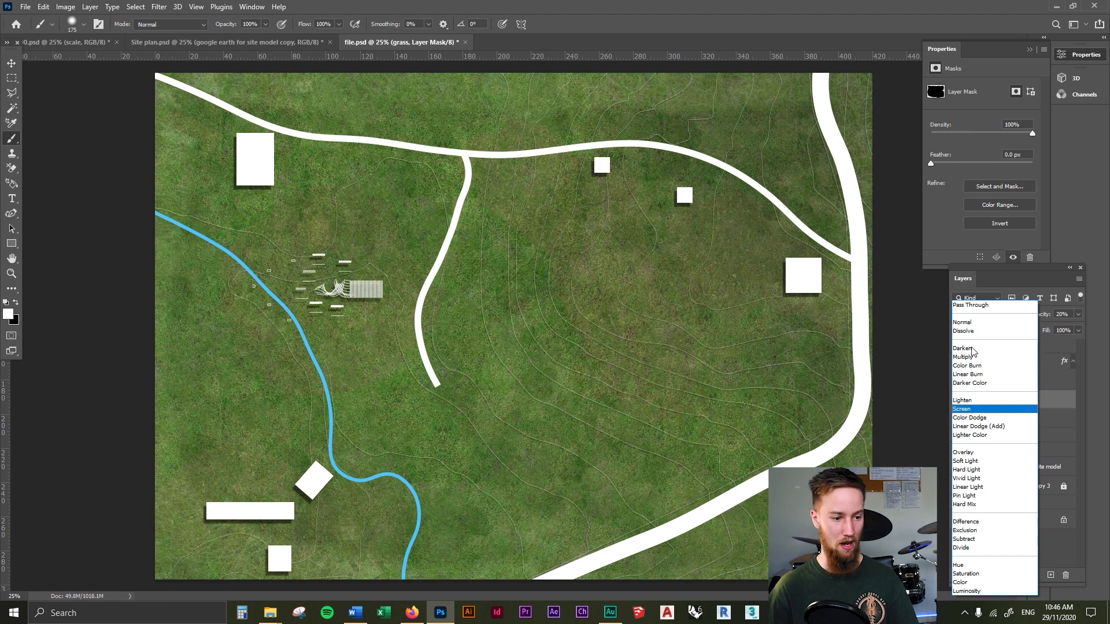
{"action": "key", "text": "Down"}
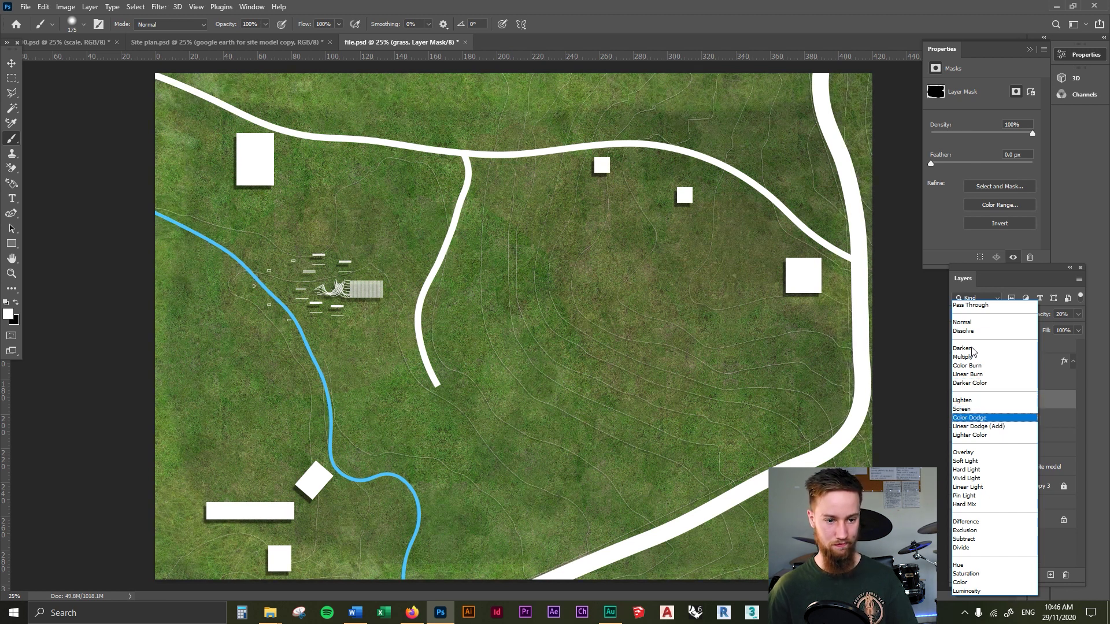
{"action": "key", "text": "Down"}
{"action": "key", "text": "Down"}
{"action": "key", "text": "Down"}
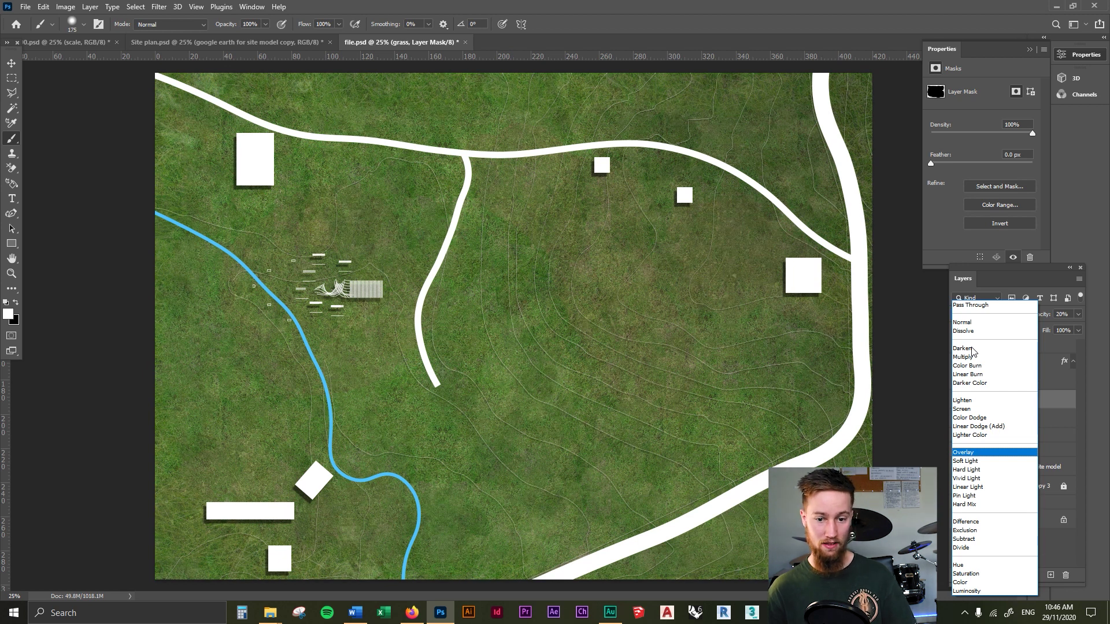
{"action": "key", "text": "Down"}
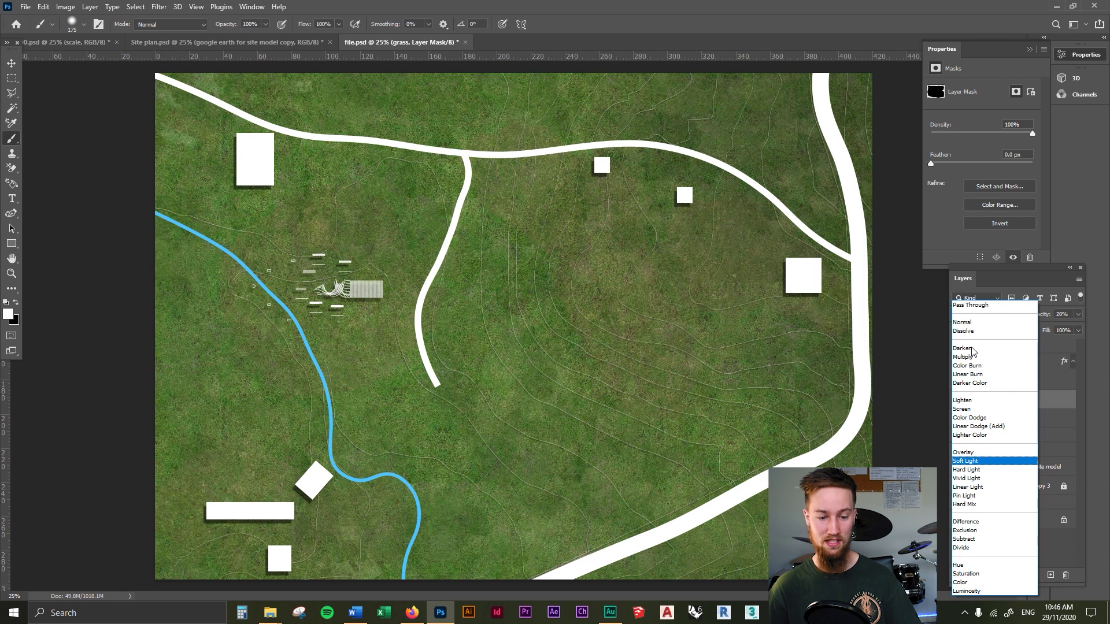
{"action": "key", "text": "Return"}
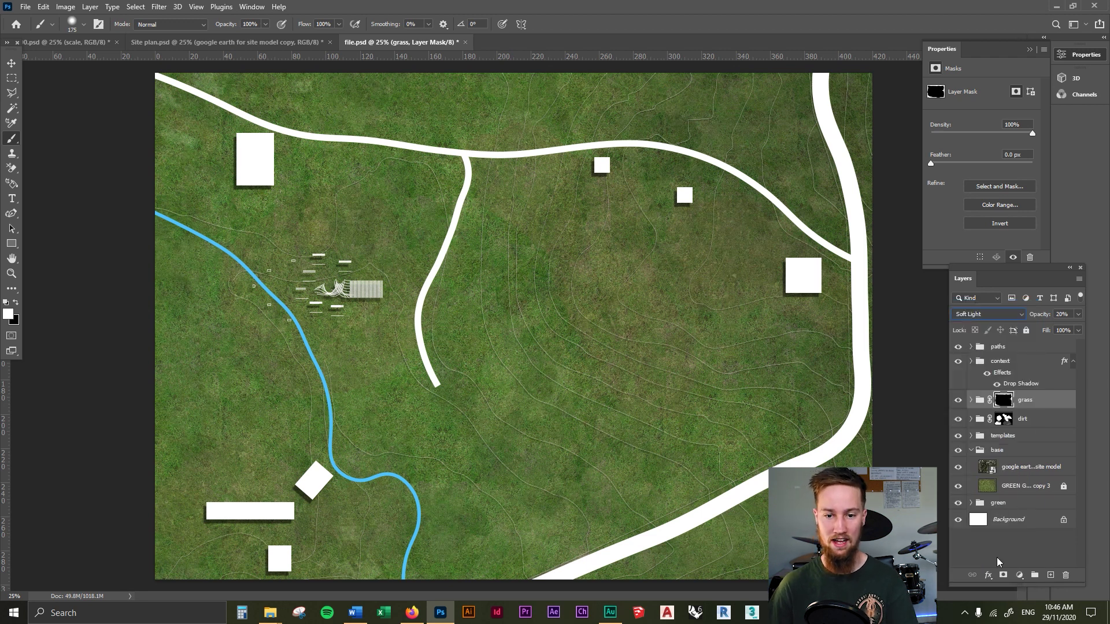
{"action": "left_click", "coordinate": [1018, 554]}
{"action": "left_click", "coordinate": [959, 400]}
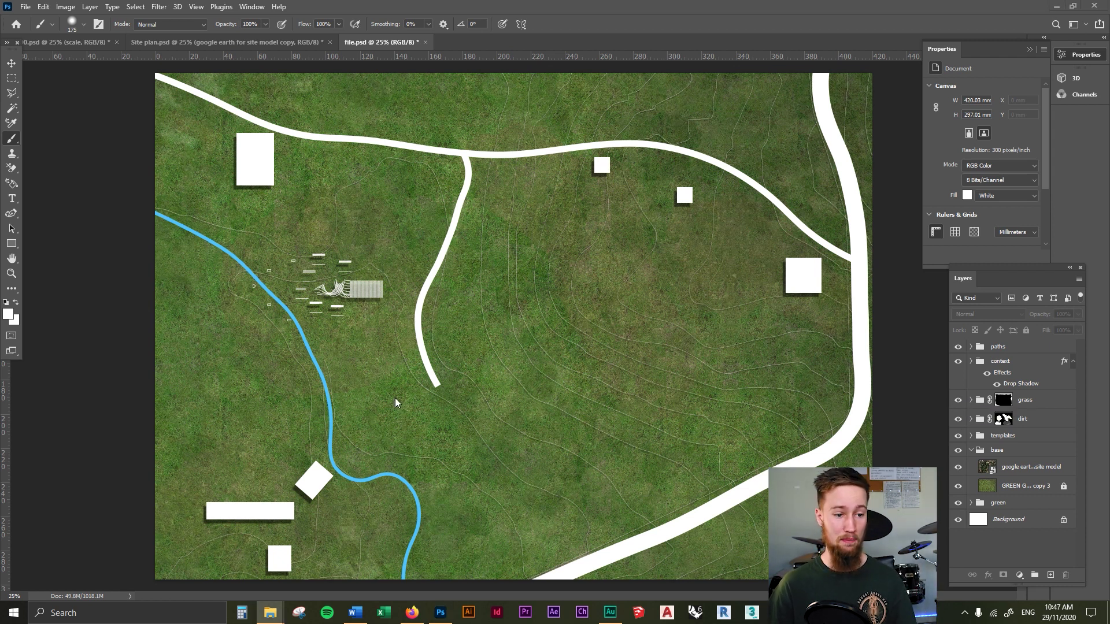
Scale the placed SAND texture to about 113.5 mm square and set it over the lower end of the central path
{"action": "left_click_drag", "start_coordinate": [650, 189], "coordinate": [588, 284]}
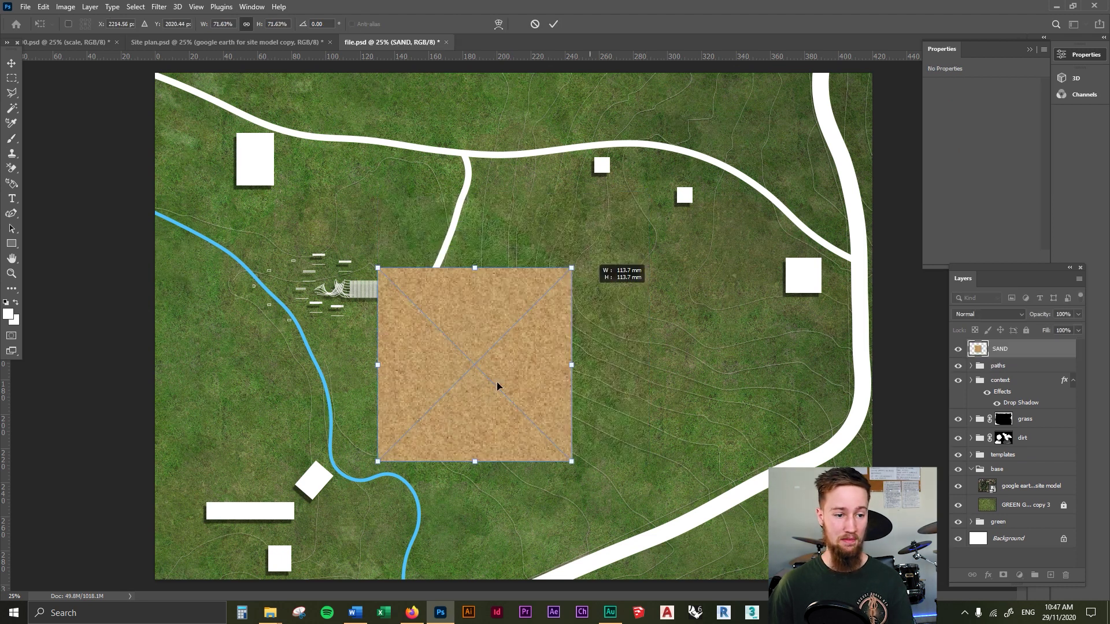
{"action": "mouse_move", "coordinate": [497, 386]}
{"action": "left_mouse_down"}
{"action": "mouse_move", "coordinate": [771, 530]}
{"action": "mouse_move", "coordinate": [795, 467]}
{"action": "mouse_move", "coordinate": [409, 427]}
{"action": "left_mouse_up"}
{"action": "key", "text": "Return"}
{"action": "key", "text": "b"}
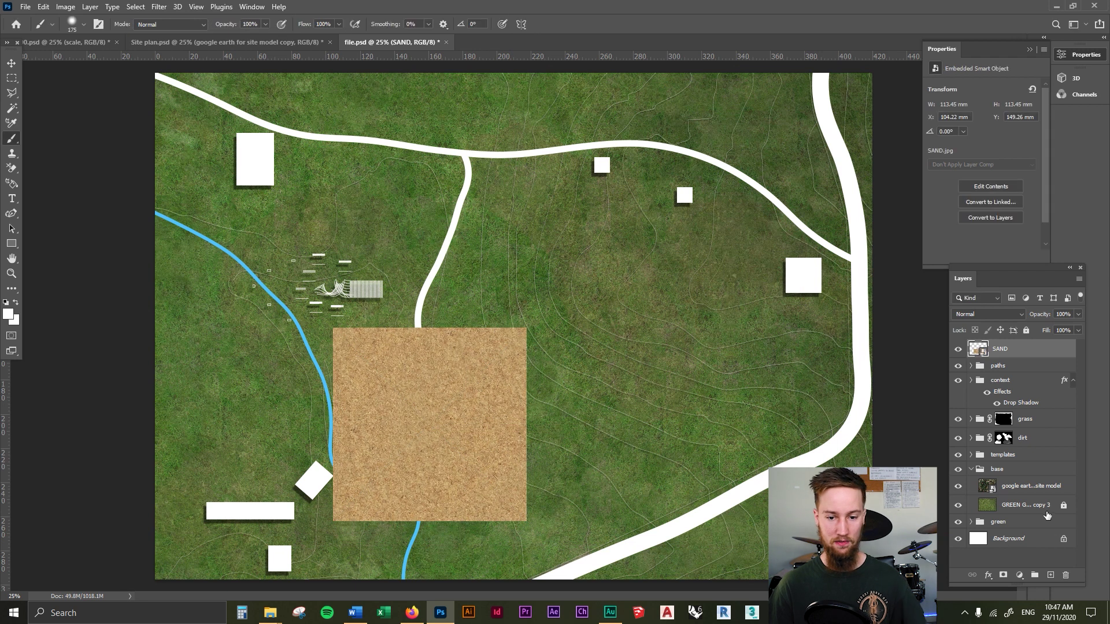
Set the base group's Google Earth layer to 100% opacity, duplicate it to the top of the layer stack, and hide the copy
{"action": "left_click", "coordinate": [1009, 487]}
{"action": "left_click", "coordinate": [1049, 313]}
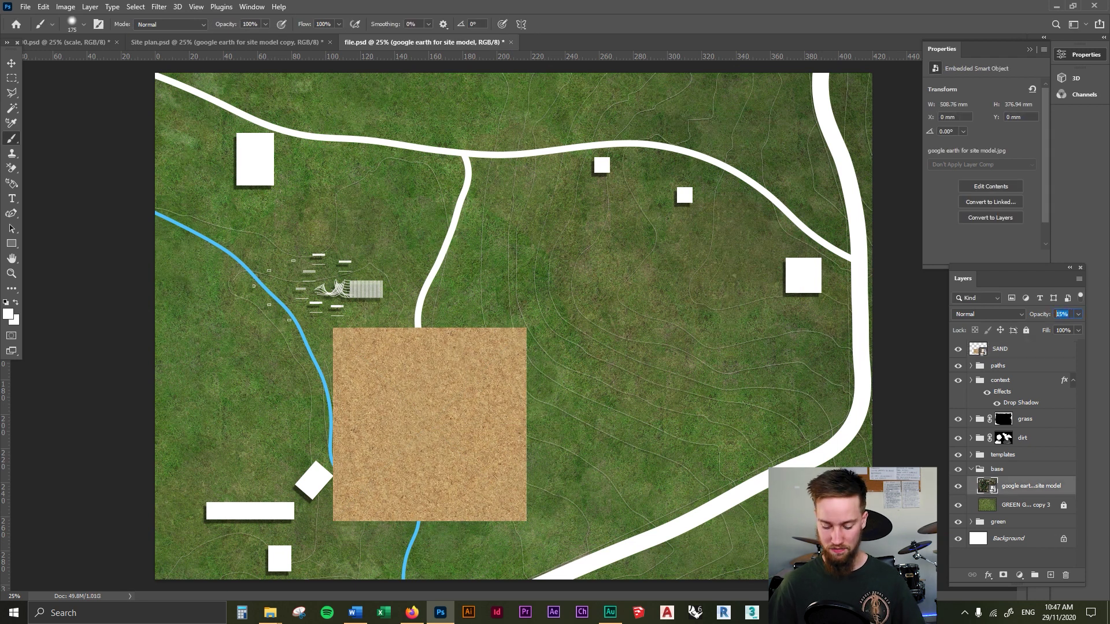
{"action": "type", "text": "100"}
{"action": "key", "text": "Return"}
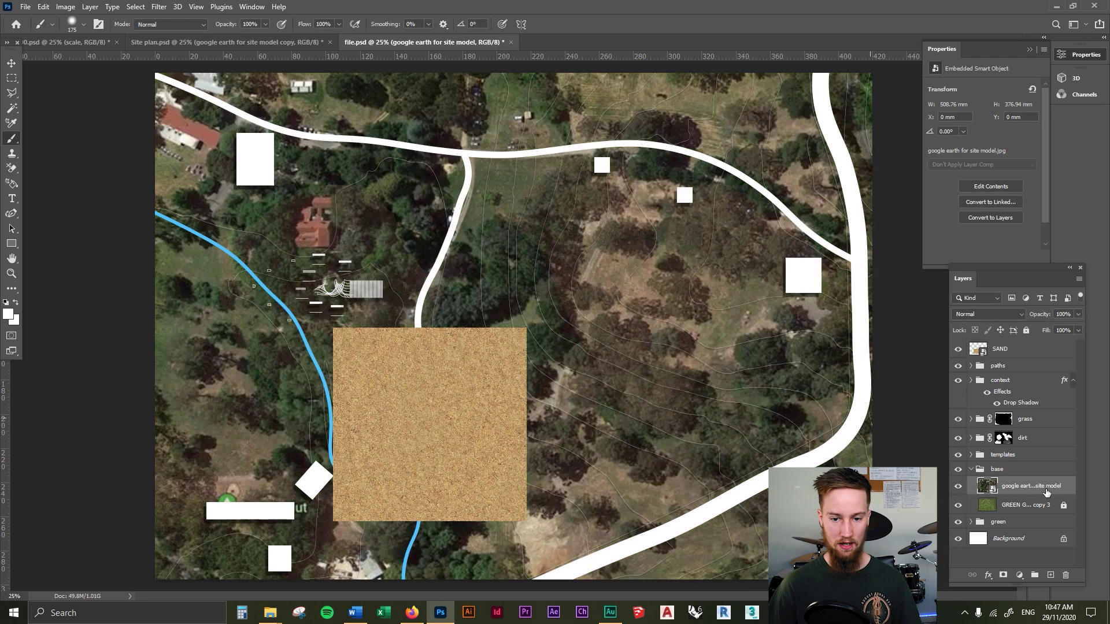
{"action": "left_click_drag", "start_coordinate": [1047, 492], "coordinate": [1006, 340]}
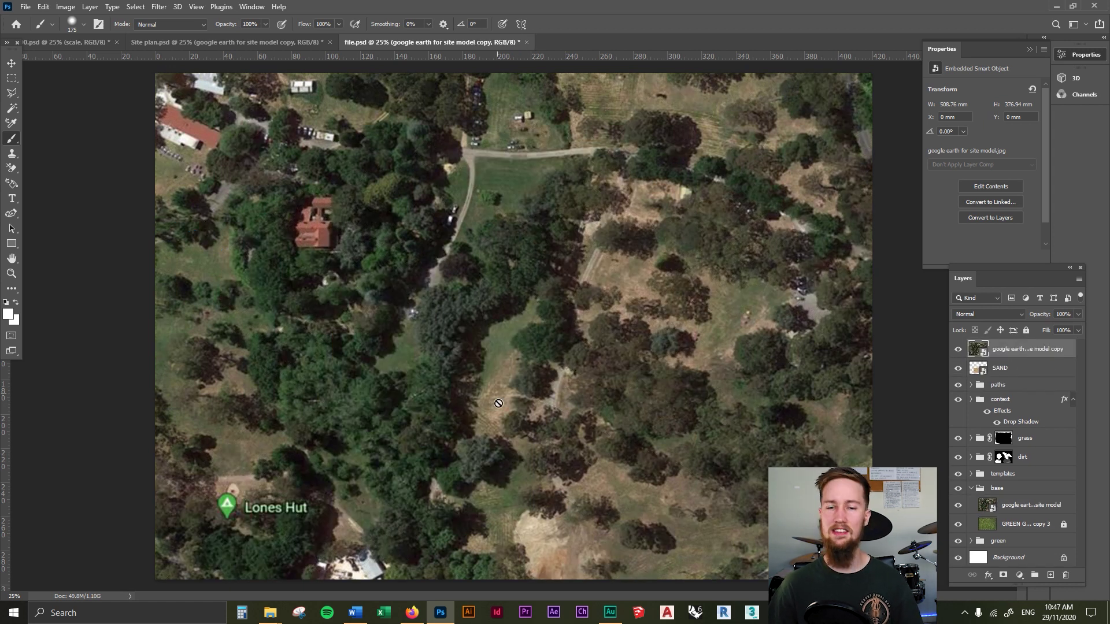
{"action": "left_click", "coordinate": [958, 349]}
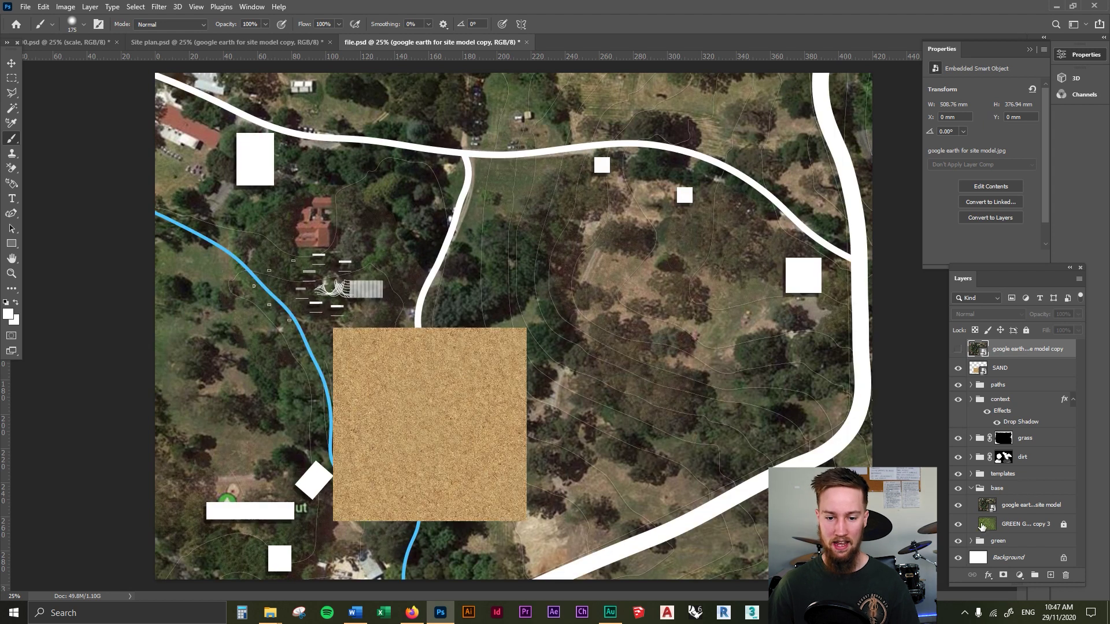
Set the original Google Earth layer in the base group to 15% opacity, lock it, and check the plan against the full-opacity copy
{"action": "left_click", "coordinate": [1032, 506]}
{"action": "left_click", "coordinate": [1071, 313]}
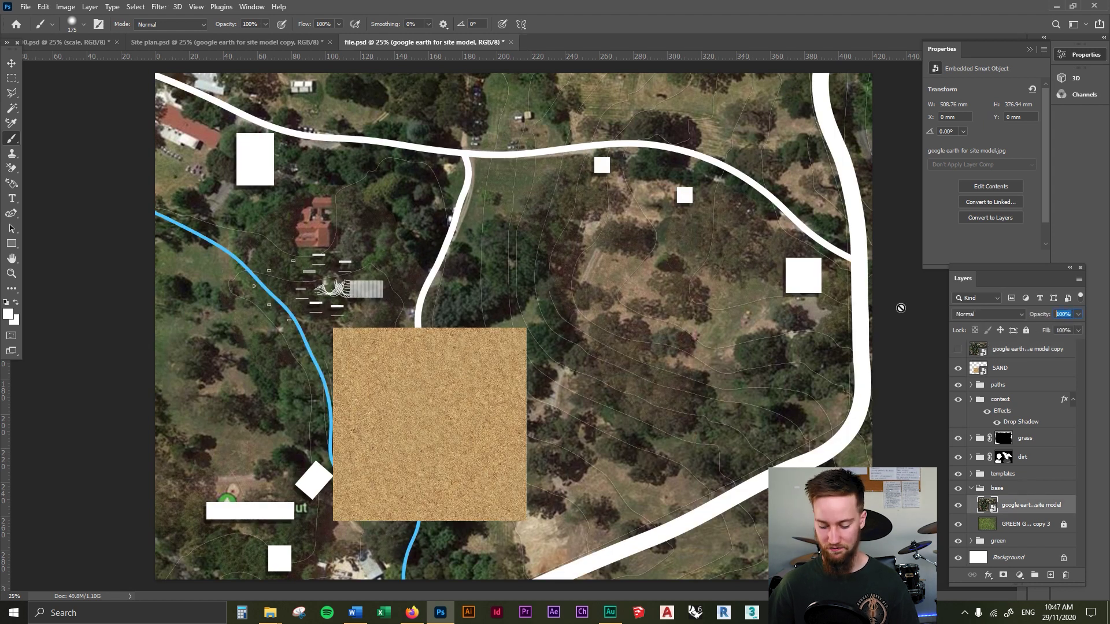
{"action": "type", "text": "15"}
{"action": "key", "text": "Return"}
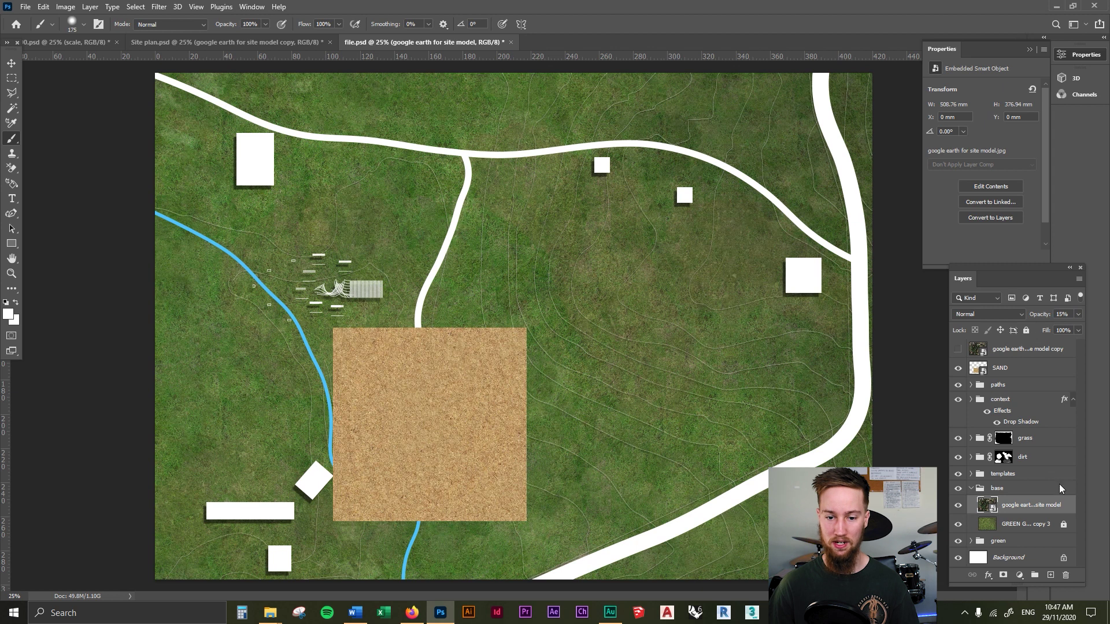
{"action": "left_click", "coordinate": [1027, 330]}
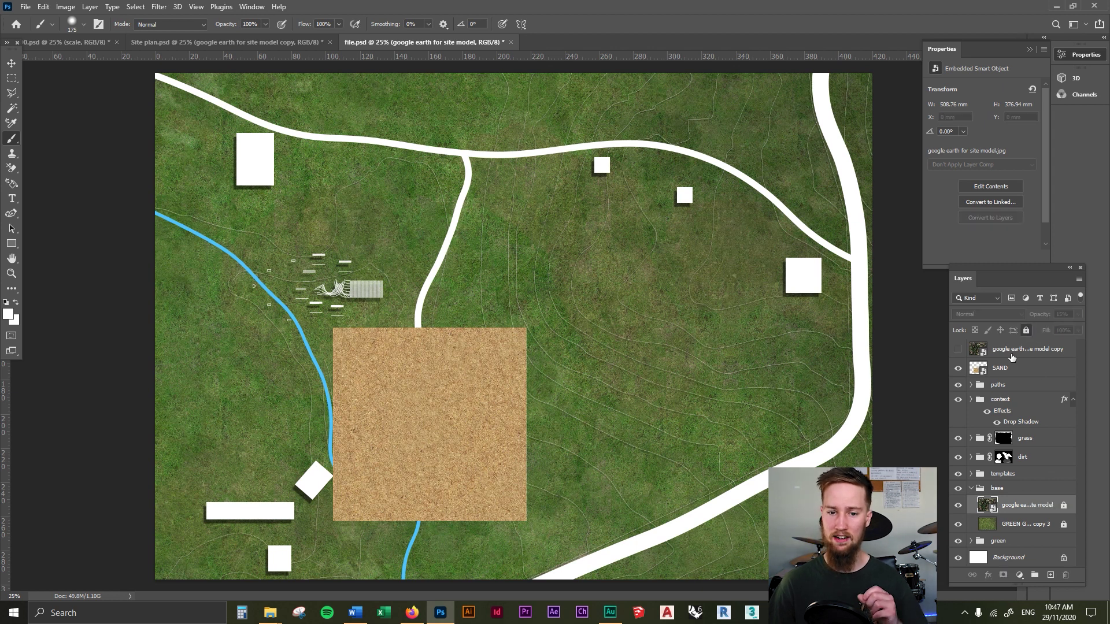
{"action": "left_click", "coordinate": [957, 351]}
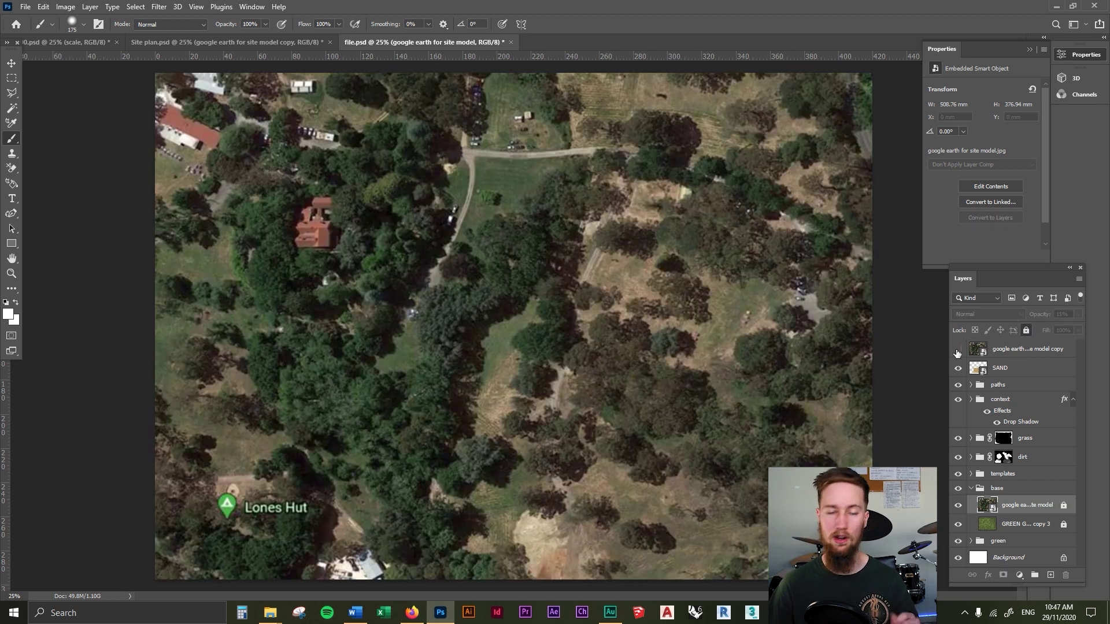
{"action": "left_click", "coordinate": [957, 351]}
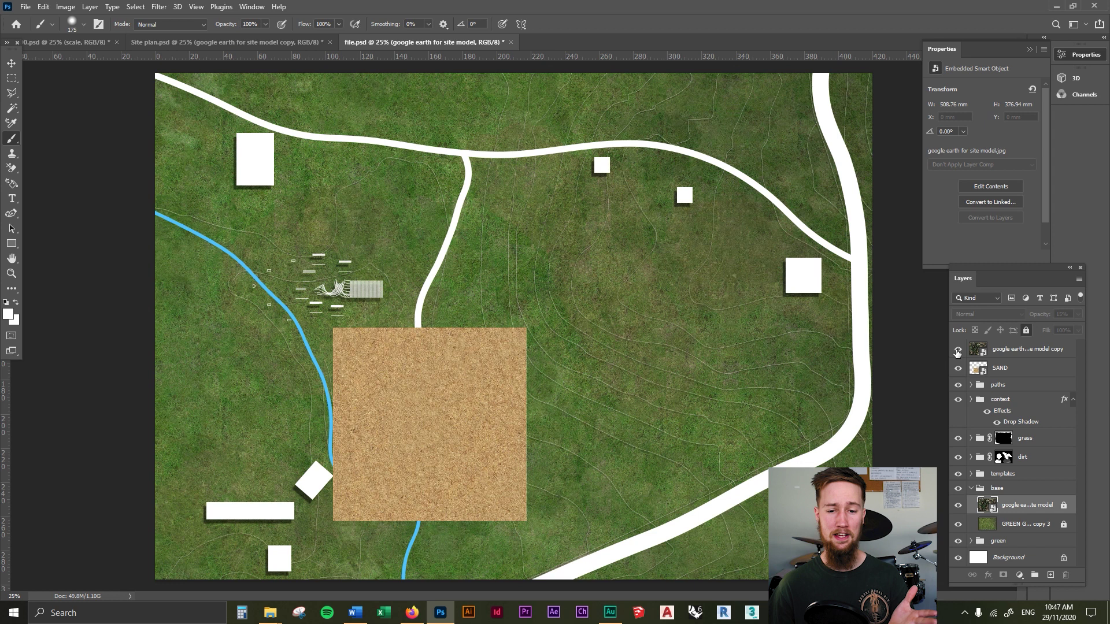
Reposition the SAND texture and tile three overlapping copies of it diagonally across the middle of the plan
{"action": "left_click", "coordinate": [1013, 370]}
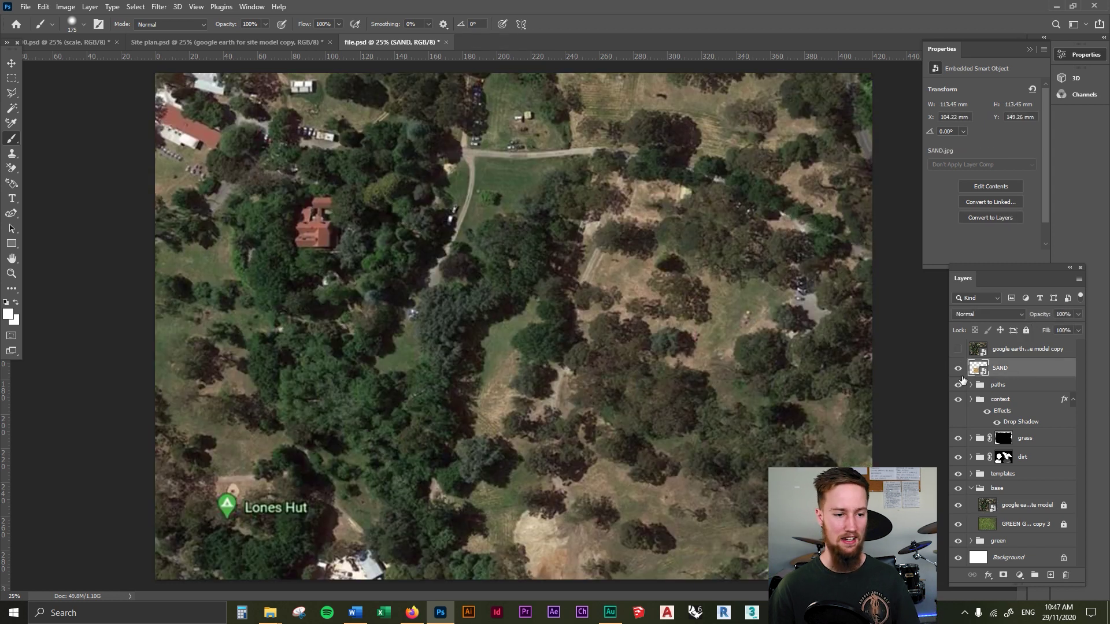
{"action": "key", "text": "v"}
{"action": "left_click_drag", "start_coordinate": [450, 427], "coordinate": [523, 465]}
{"action": "left_click_drag", "start_coordinate": [534, 504], "coordinate": [360, 389], "text": "alt"}
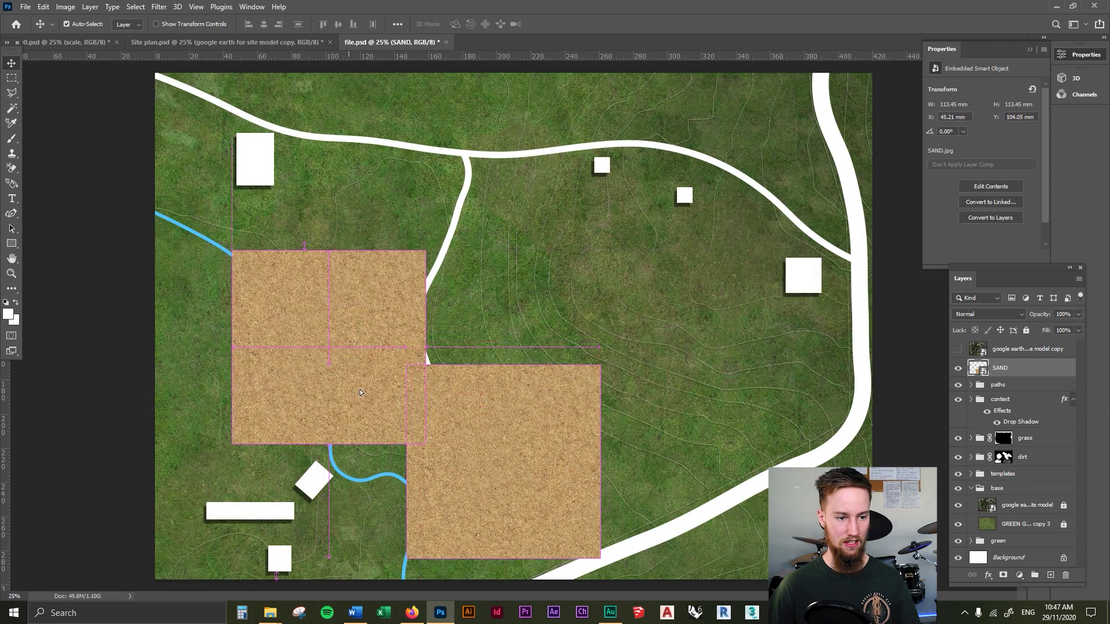
{"action": "left_click_drag", "start_coordinate": [530, 314], "coordinate": [605, 244], "text": "alt"}
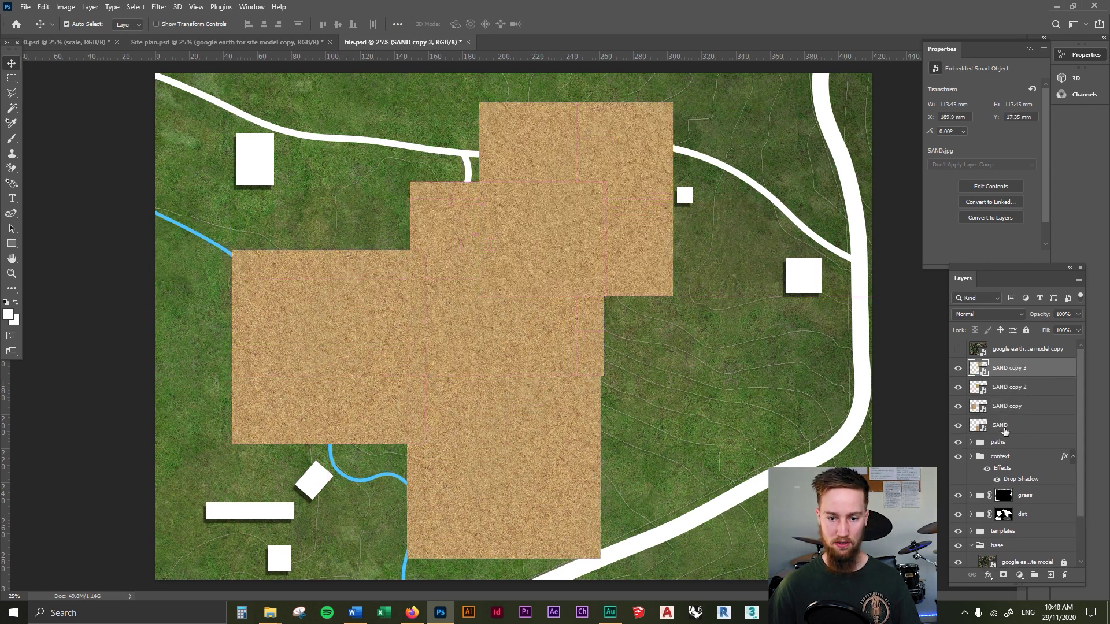
Group all the SAND layers under the name "sand" and add a black layer mask to the group
{"action": "left_click", "coordinate": [1005, 430], "text": "shift"}
{"action": "key", "text": "ctrl+g"}
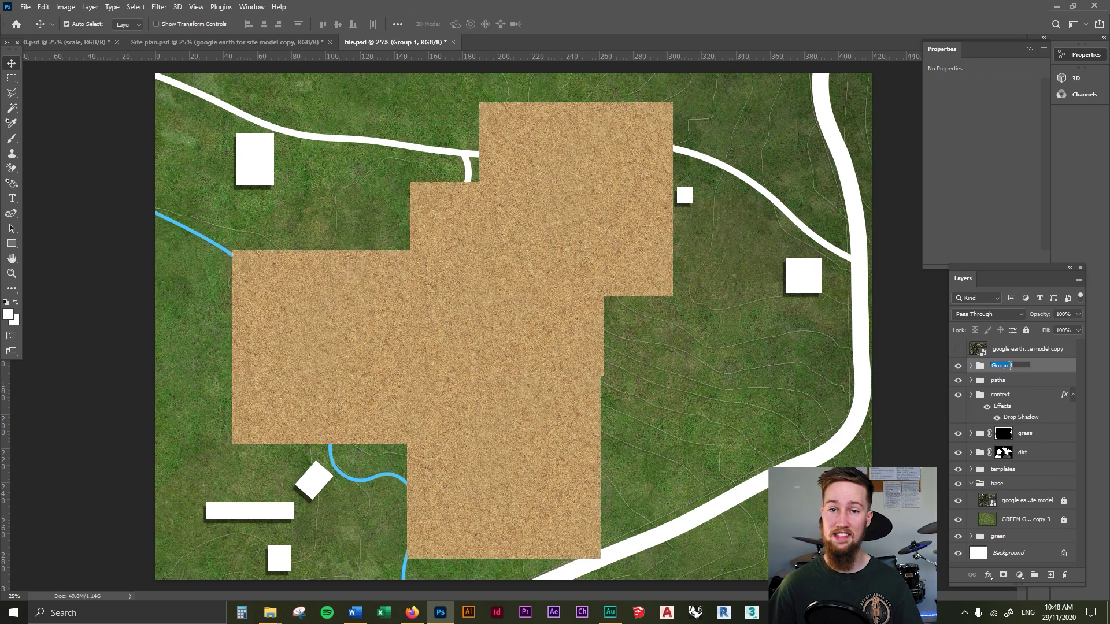
{"action": "left_click", "coordinate": [1003, 577]}
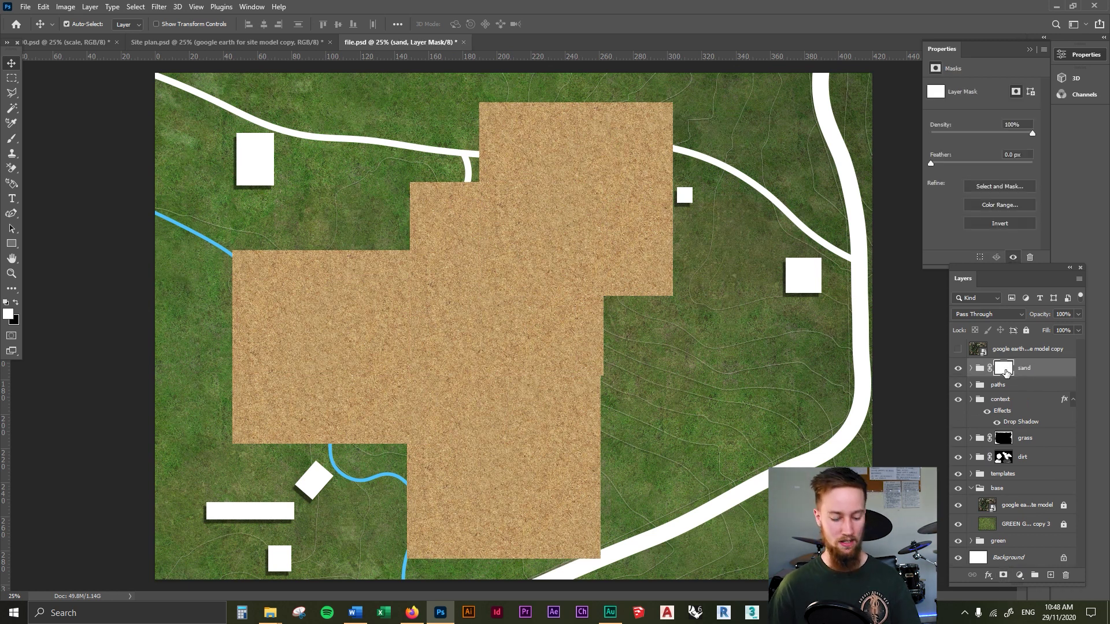
{"action": "key", "text": "ctrl+i"}
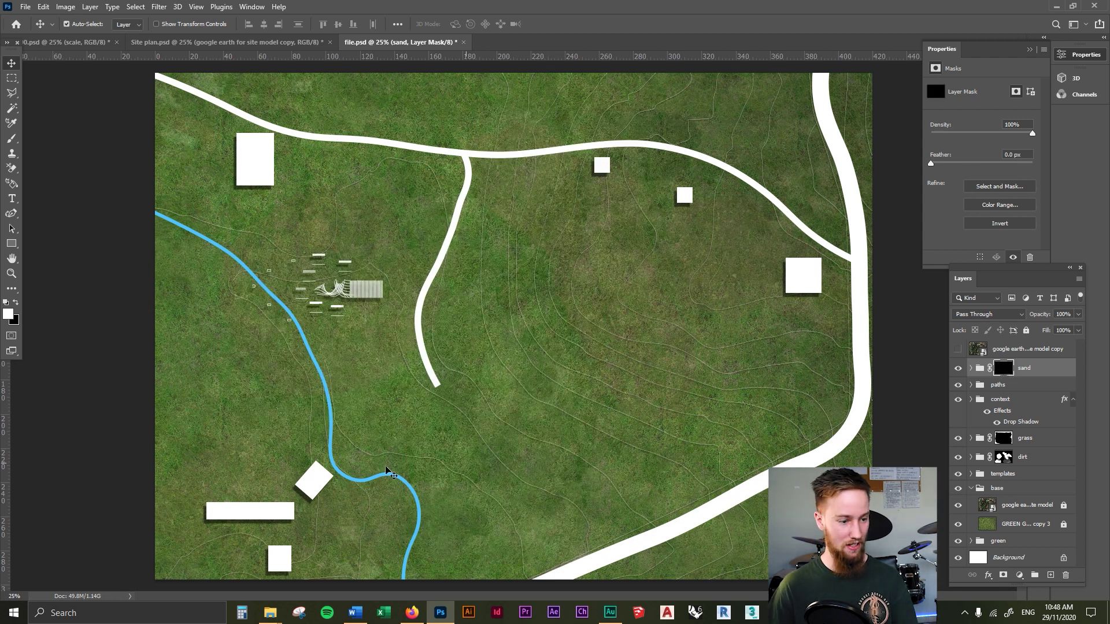
Paint white on the sand group's mask with a 175 px soft brush at 27% hardness, between the creek and the central path's lower end
{"action": "key", "text": "b"}
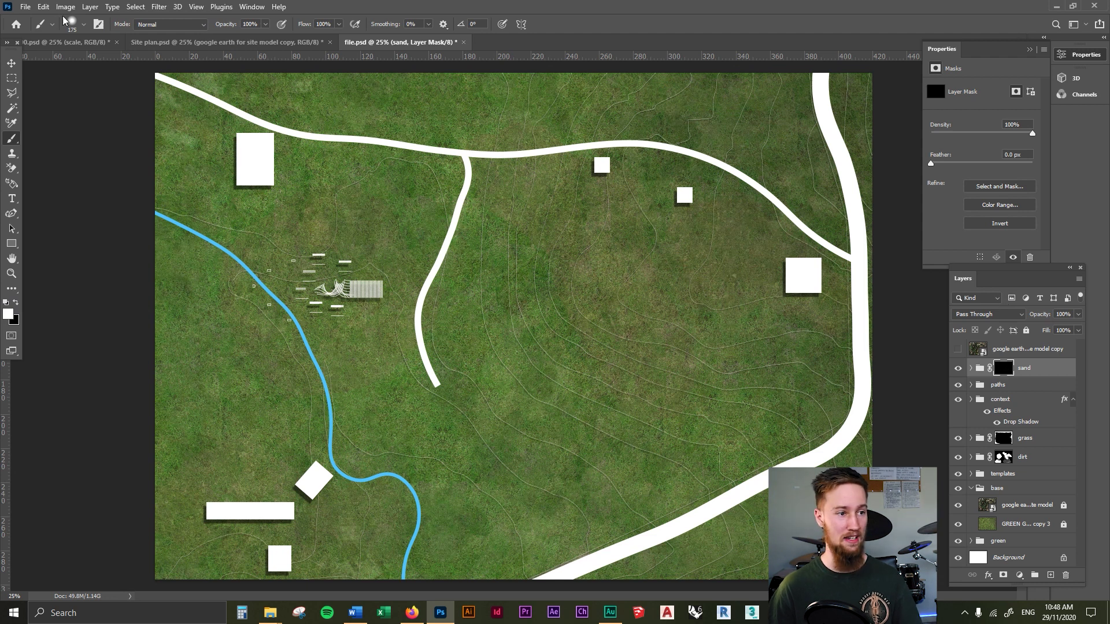
{"action": "left_click", "coordinate": [75, 27]}
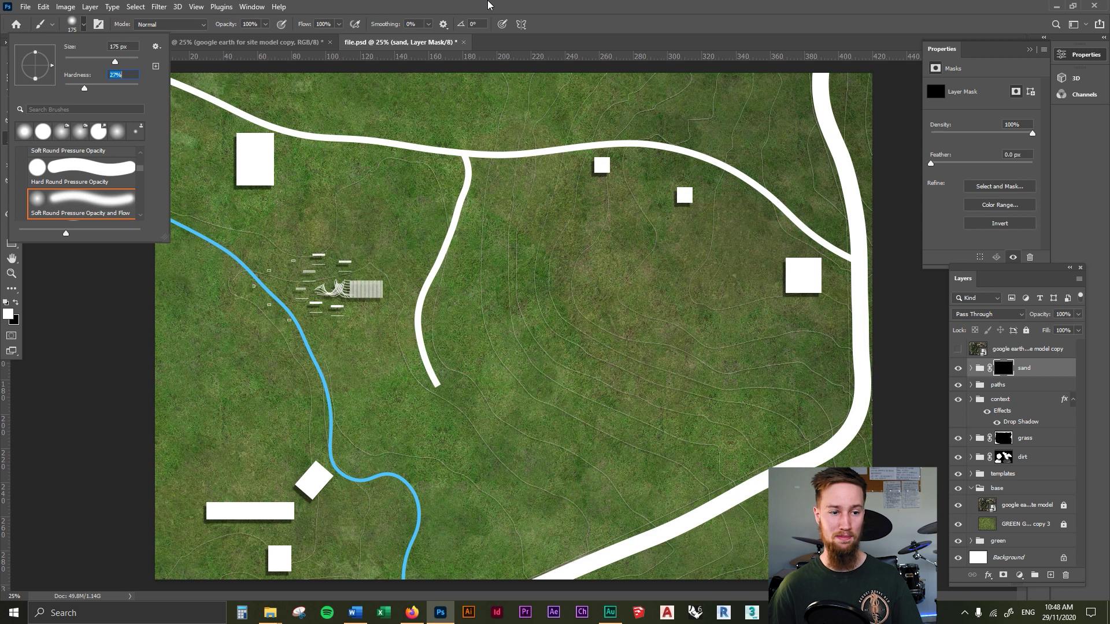
{"action": "key", "text": "Return"}
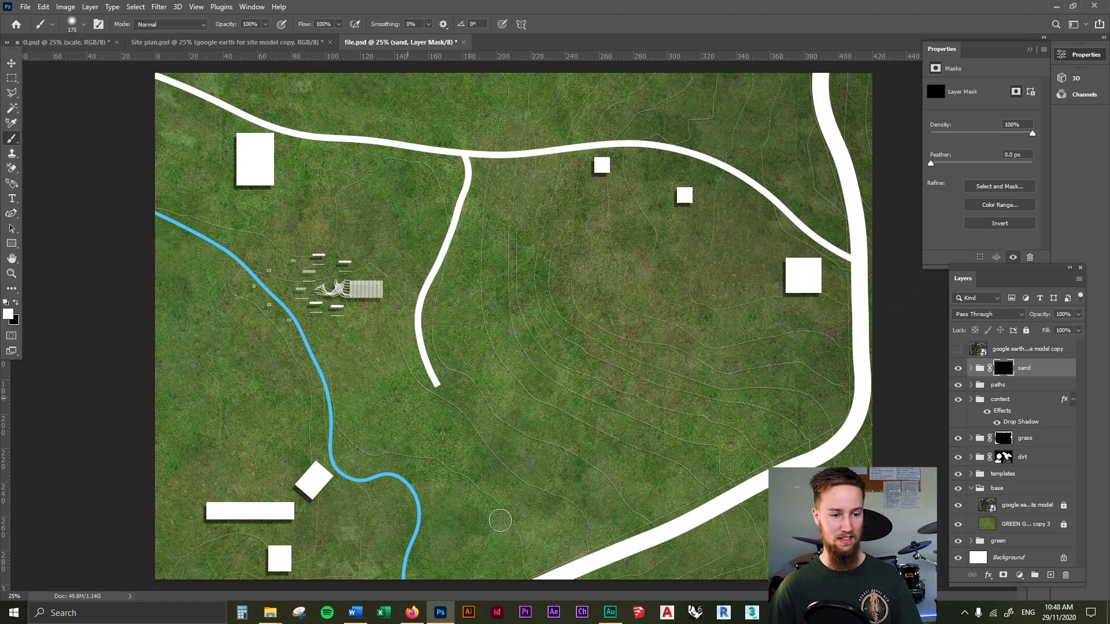
{"action": "mouse_move", "coordinate": [450, 473]}
{"action": "left_mouse_down"}
{"action": "mouse_move", "coordinate": [462, 475]}
{"action": "mouse_move", "coordinate": [420, 446]}
{"action": "mouse_move", "coordinate": [317, 417]}
{"action": "mouse_move", "coordinate": [508, 451]}
{"action": "mouse_move", "coordinate": [341, 405]}
{"action": "mouse_move", "coordinate": [457, 431]}
{"action": "mouse_move", "coordinate": [475, 418]}
{"action": "mouse_move", "coordinate": [321, 370]}
{"action": "mouse_move", "coordinate": [300, 450]}
{"action": "left_mouse_up"}
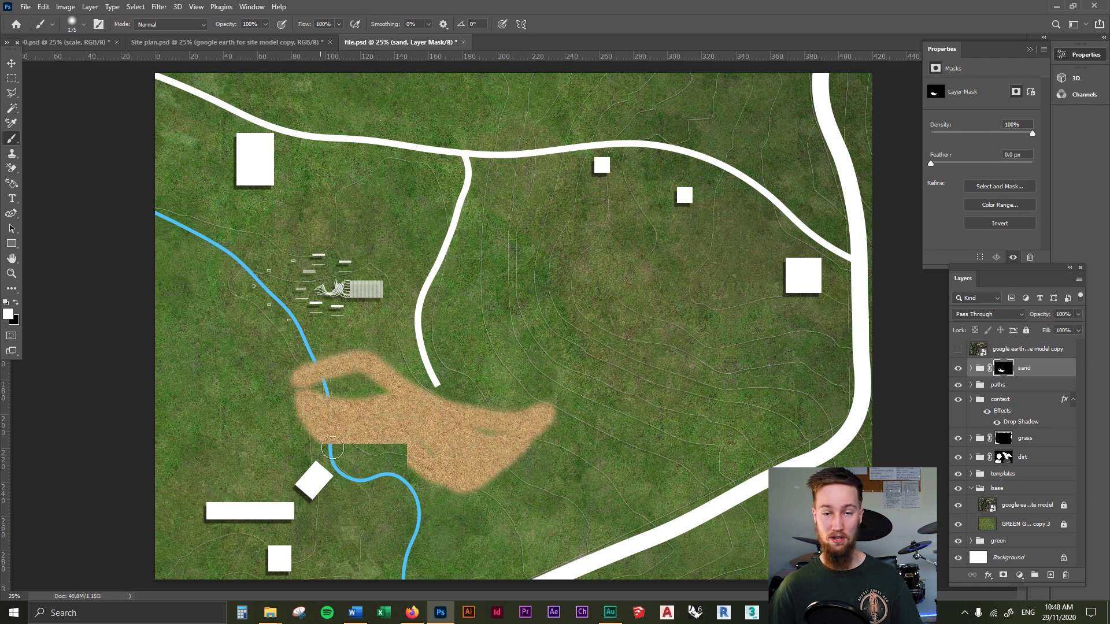
{"action": "key", "text": "ctrl+z"}
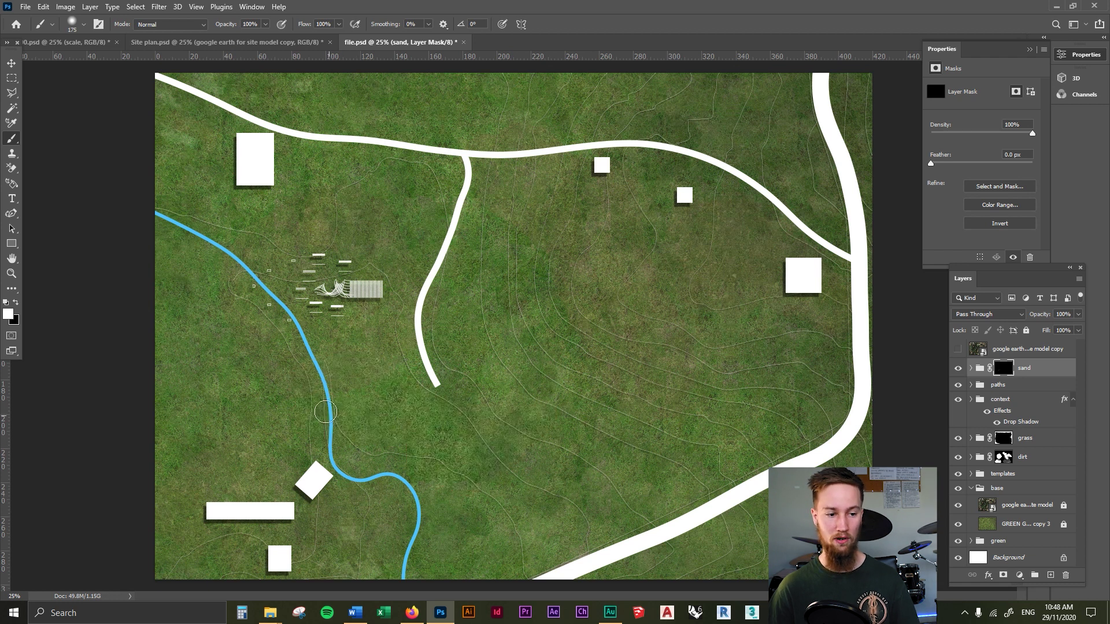
{"action": "mouse_move", "coordinate": [326, 412]}
{"action": "left_mouse_down"}
{"action": "mouse_move", "coordinate": [418, 425]}
{"action": "mouse_move", "coordinate": [331, 409]}
{"action": "mouse_move", "coordinate": [417, 441]}
{"action": "mouse_move", "coordinate": [426, 432]}
{"action": "mouse_move", "coordinate": [444, 484]}
{"action": "mouse_move", "coordinate": [490, 477]}
{"action": "mouse_move", "coordinate": [454, 462]}
{"action": "left_mouse_up"}
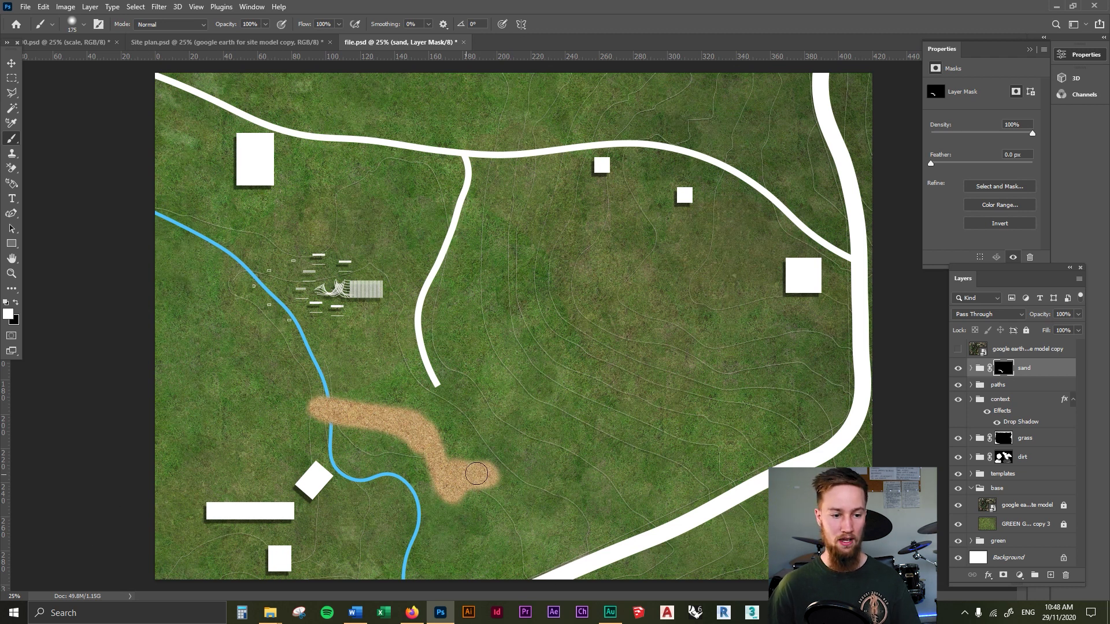
{"action": "mouse_move", "coordinate": [476, 474]}
{"action": "left_mouse_down"}
{"action": "mouse_move", "coordinate": [459, 454]}
{"action": "mouse_move", "coordinate": [497, 447]}
{"action": "mouse_move", "coordinate": [457, 418]}
{"action": "mouse_move", "coordinate": [465, 437]}
{"action": "mouse_move", "coordinate": [351, 381]}
{"action": "mouse_move", "coordinate": [430, 396]}
{"action": "mouse_move", "coordinate": [382, 402]}
{"action": "left_mouse_up"}
Paint white on the sand group's mask over the lower half of the central path with a 1200 px soft brush
{"action": "key", "text": "]"}
{"action": "key", "text": "]"}
{"action": "key", "text": "]"}
{"action": "key", "text": "]"}
{"action": "key", "text": "]"}
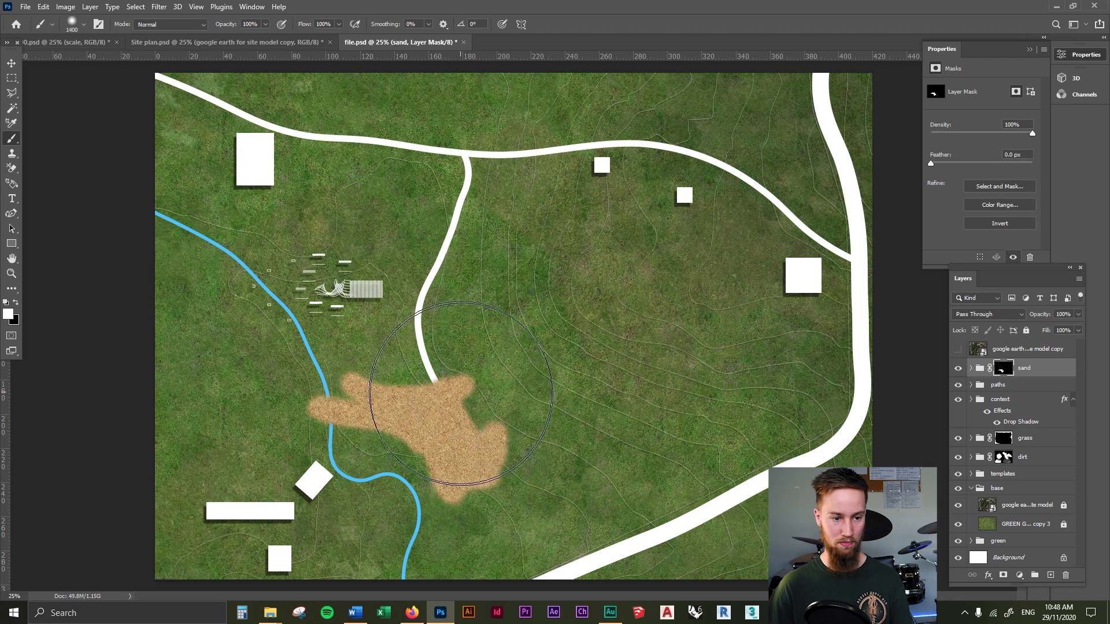
{"action": "mouse_move", "coordinate": [462, 364]}
{"action": "left_mouse_down"}
{"action": "mouse_move", "coordinate": [398, 346]}
{"action": "mouse_move", "coordinate": [436, 350]}
{"action": "left_mouse_up"}
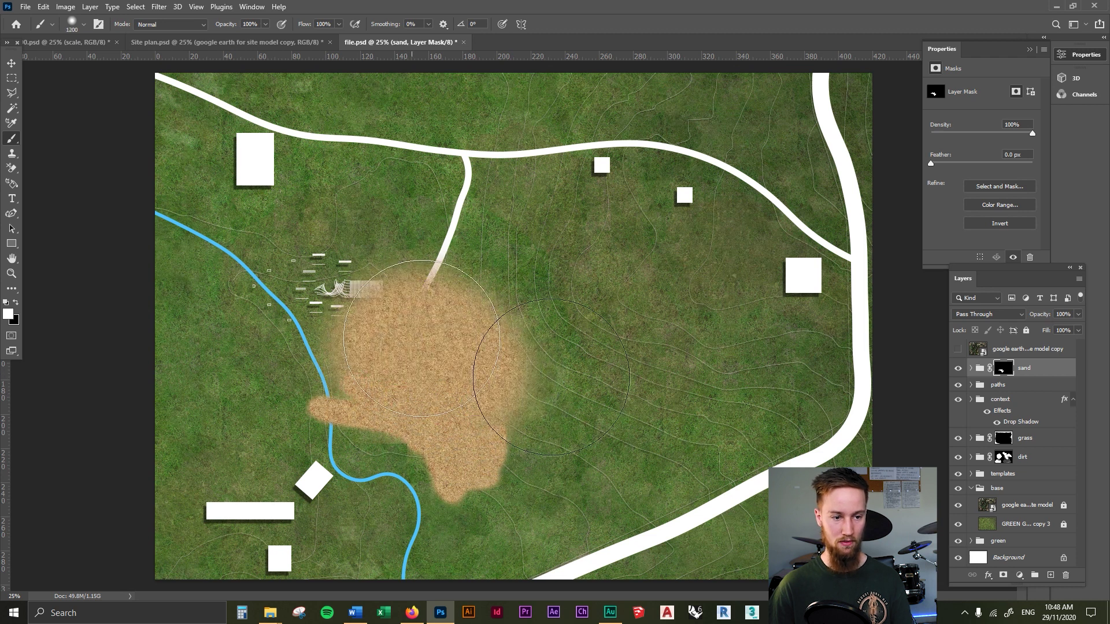
Extend the sand mask's white area northeast across the upper path with a 900 px soft brush, undoing a stray stroke
{"action": "key", "text": "["}
{"action": "key", "text": "["}
{"action": "key", "text": "["}
{"action": "left_click", "coordinate": [561, 189]}
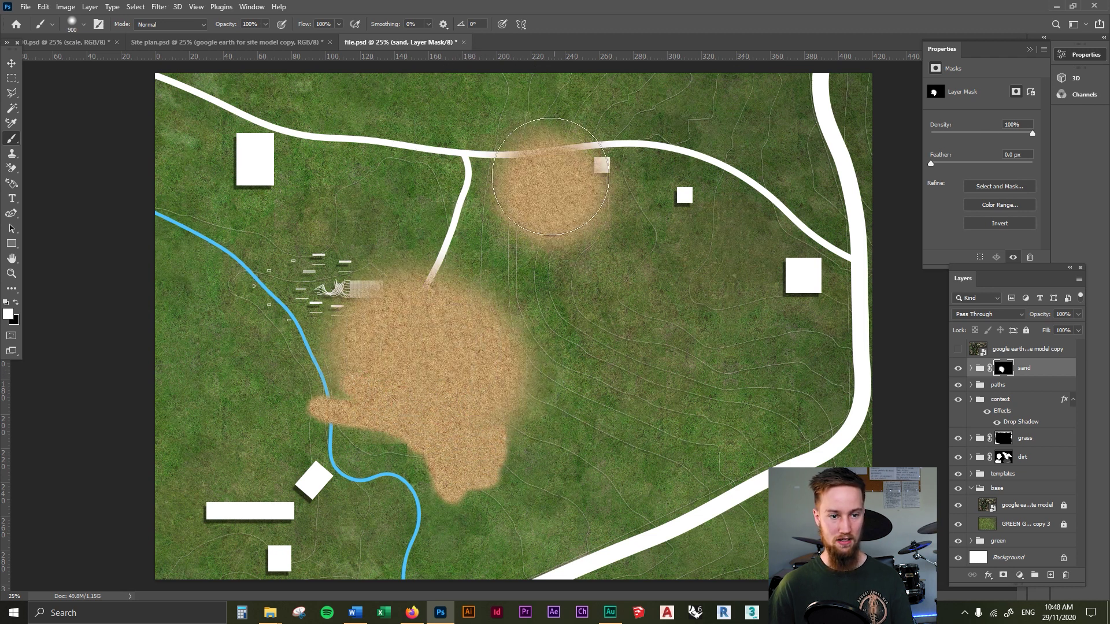
{"action": "mouse_move", "coordinate": [352, 193]}
{"action": "left_mouse_down"}
{"action": "mouse_move", "coordinate": [513, 245]}
{"action": "mouse_move", "coordinate": [480, 299]}
{"action": "mouse_move", "coordinate": [454, 257]}
{"action": "left_mouse_up"}
{"action": "key", "text": "ctrl+z"}
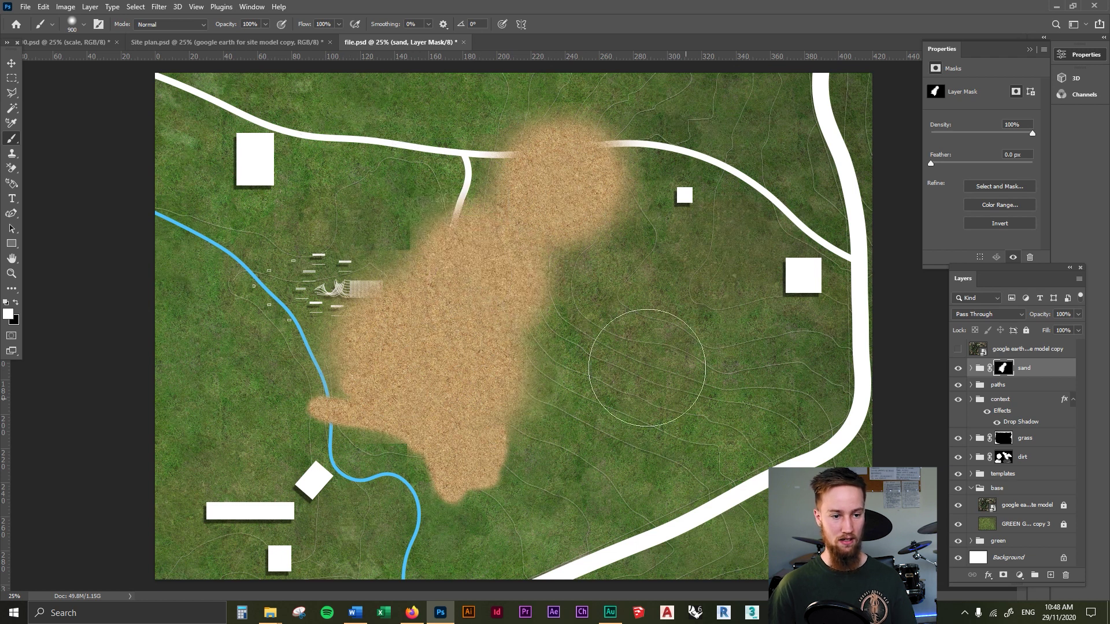
Set the sand group's opacity to 20%
{"action": "left_click", "coordinate": [1030, 371]}
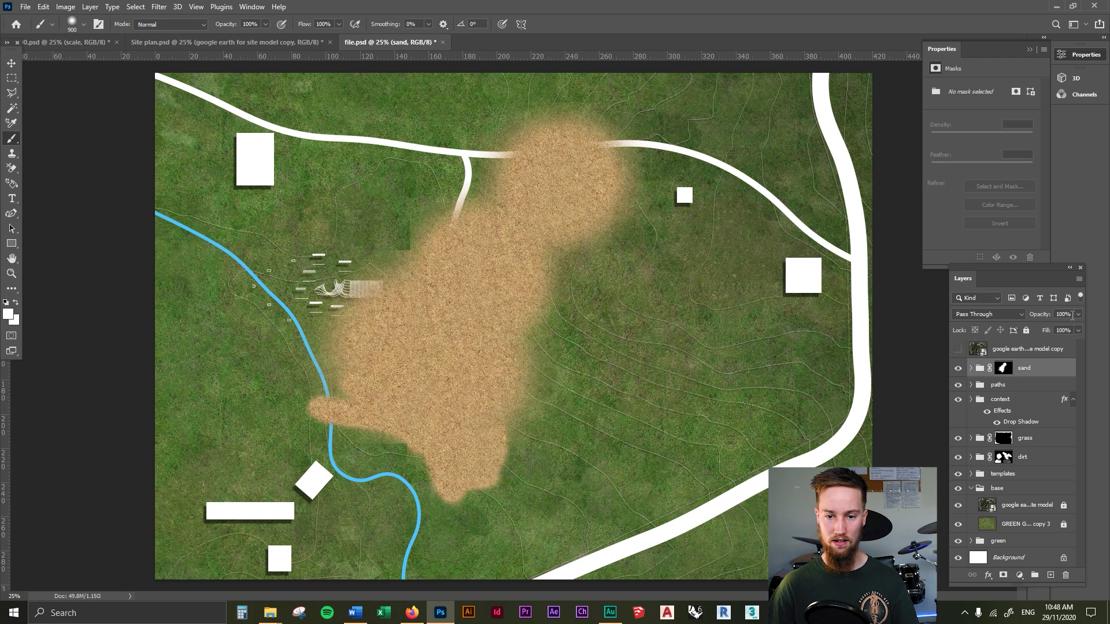
{"action": "type", "text": "20"}
{"action": "key", "text": "Return"}
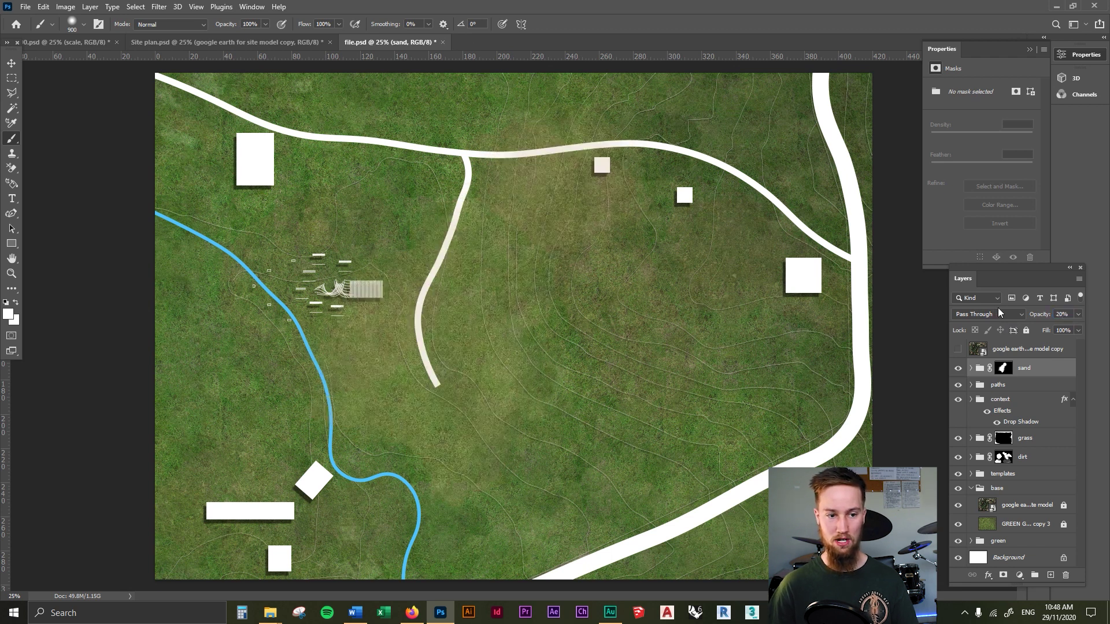
Preview several blend modes on the sand group and set it to Lighten
{"action": "left_click", "coordinate": [977, 313]}
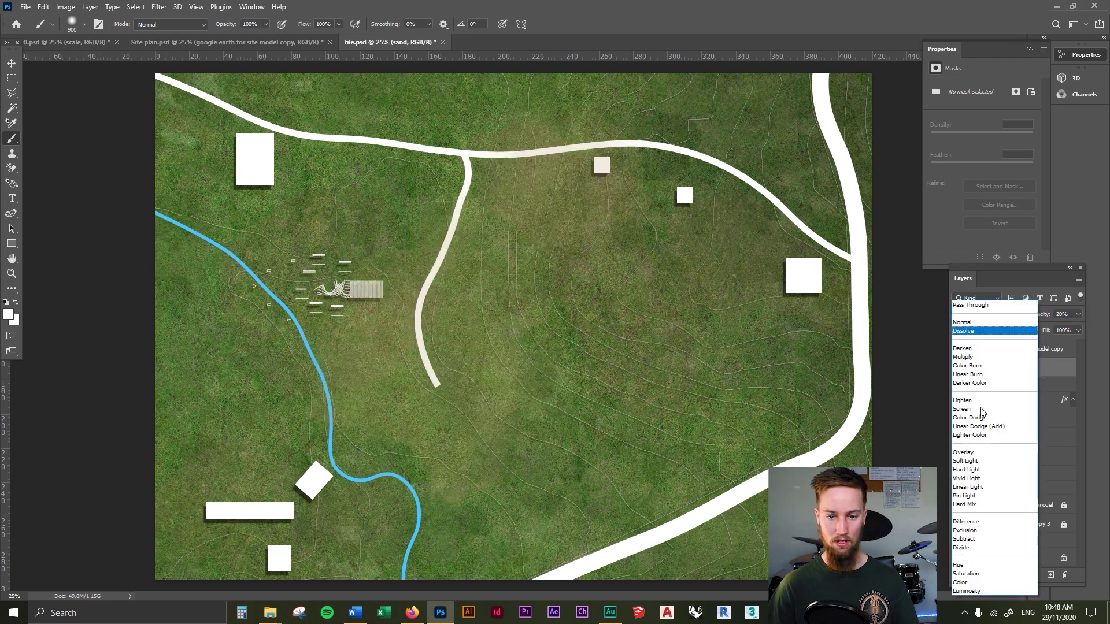
{"action": "key", "text": "Down"}
{"action": "key", "text": "Down"}
{"action": "key", "text": "Down"}
{"action": "key", "text": "Down"}
{"action": "key", "text": "Down"}
{"action": "key", "text": "Down"}
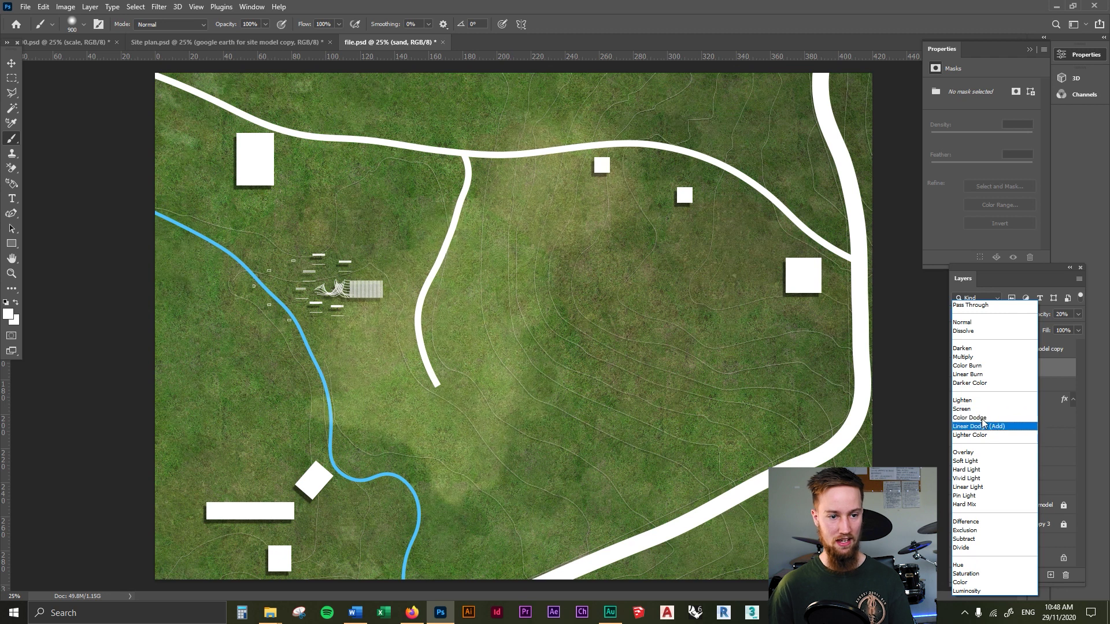
{"action": "key", "text": "Down"}
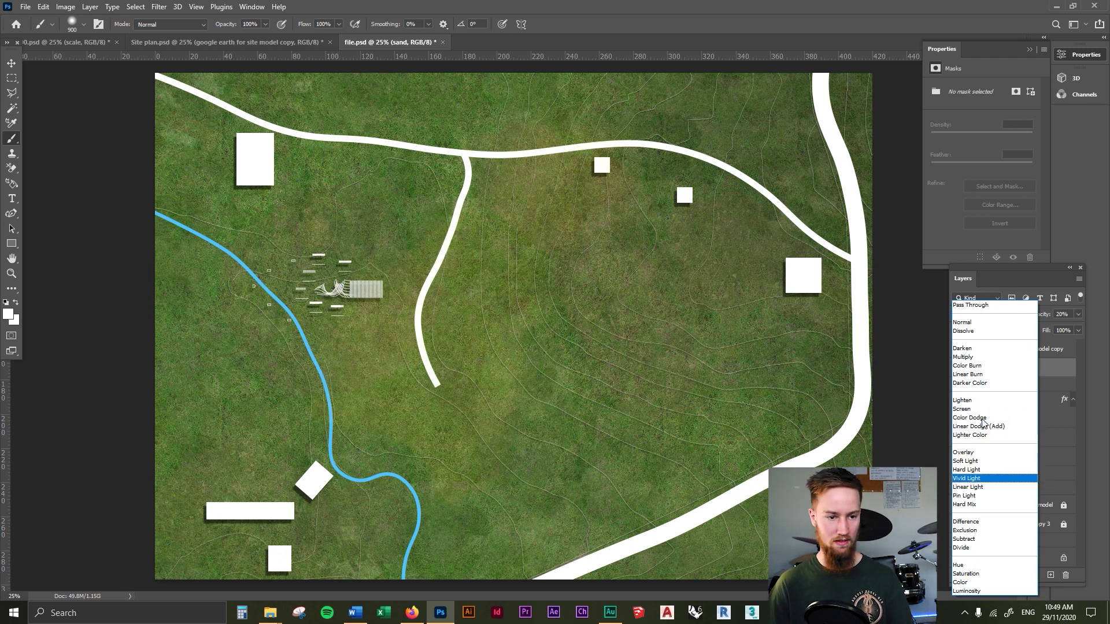
{"action": "key", "text": "Down"}
{"action": "key", "text": "Down"}
{"action": "key", "text": "Down"}
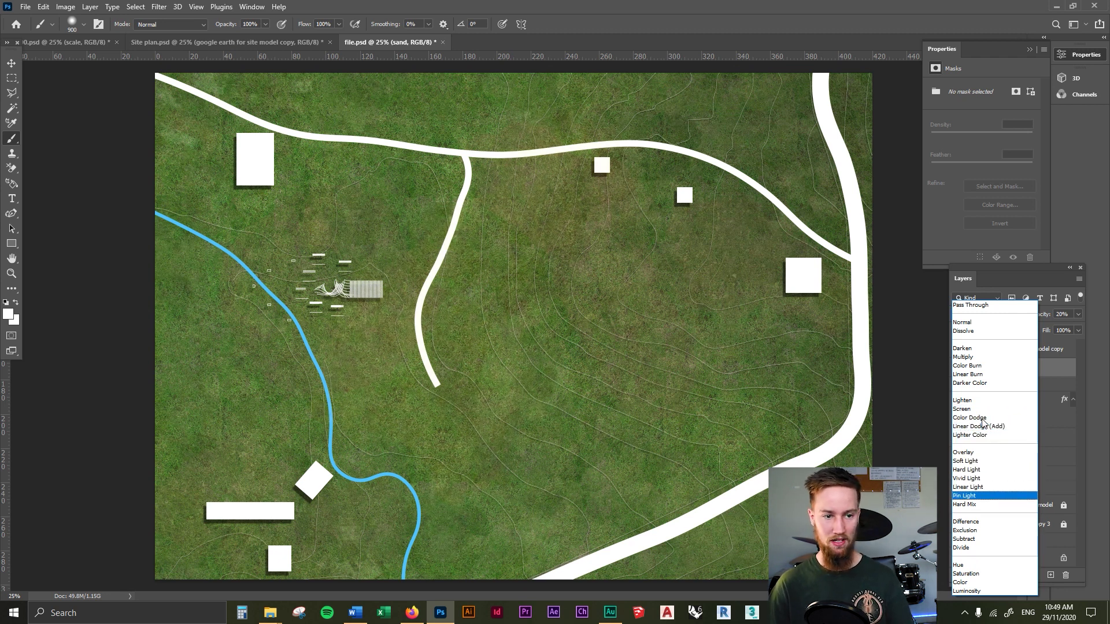
{"action": "key", "text": "Down"}
{"action": "key", "text": "Down"}
{"action": "key", "text": "Down"}
{"action": "key", "text": "Down"}
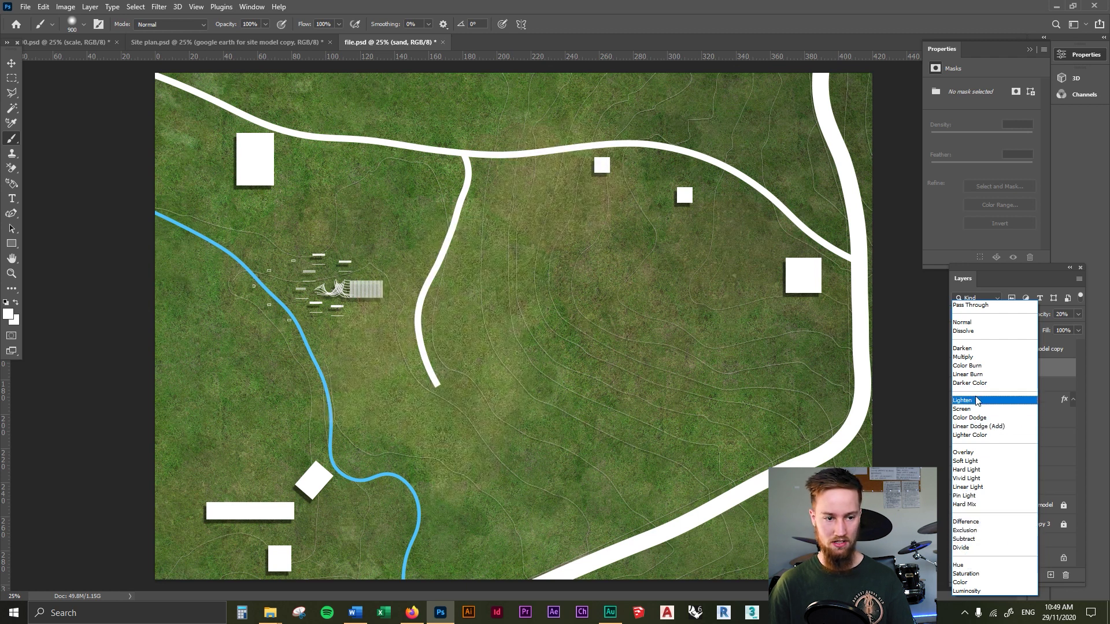
{"action": "left_click", "coordinate": [977, 403]}
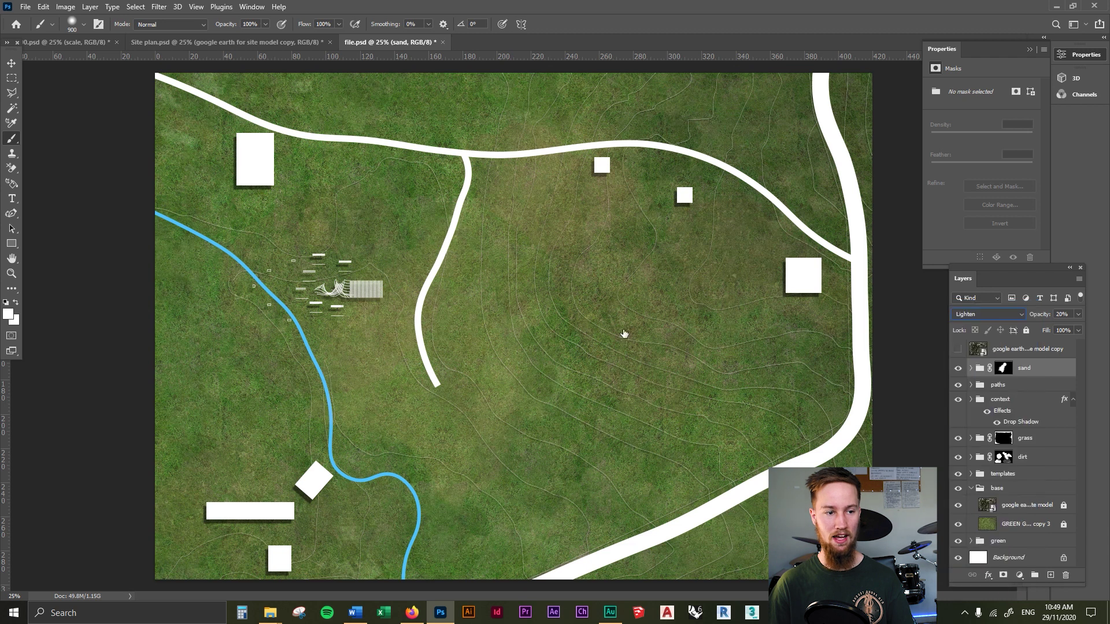
Scale the yellow tree copy northeast of the Lones Hut marker to 71.62% over the aerial image
{"action": "left_click", "coordinate": [12, 62]}
{"action": "left_click", "coordinate": [590, 255]}
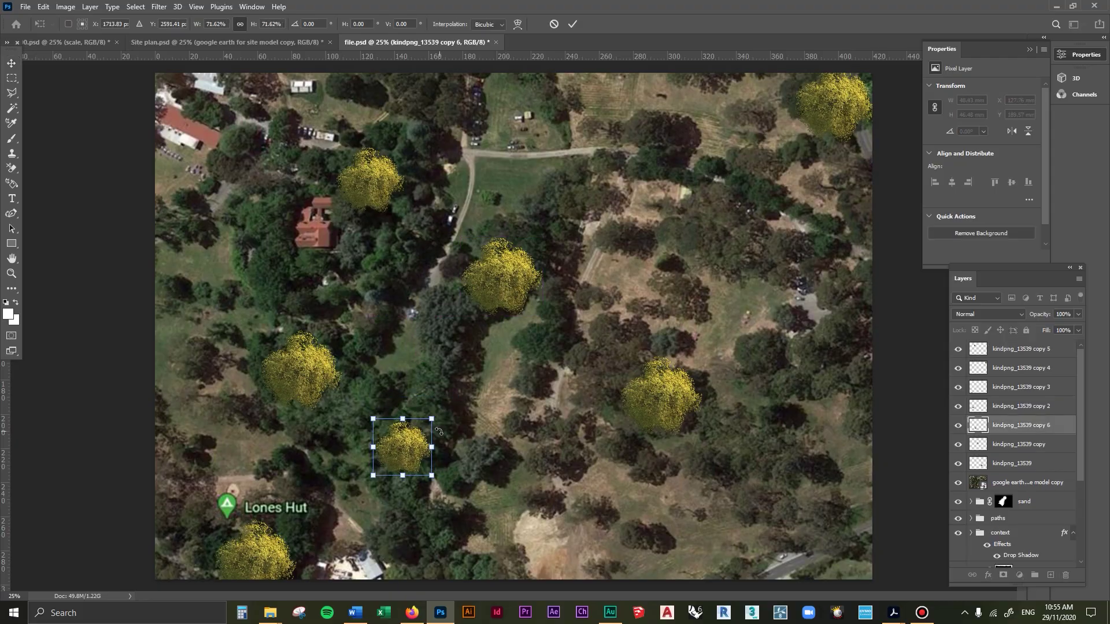
{"action": "left_click_drag", "start_coordinate": [334, 418], "coordinate": [342, 420]}
{"action": "key", "text": "Return"}
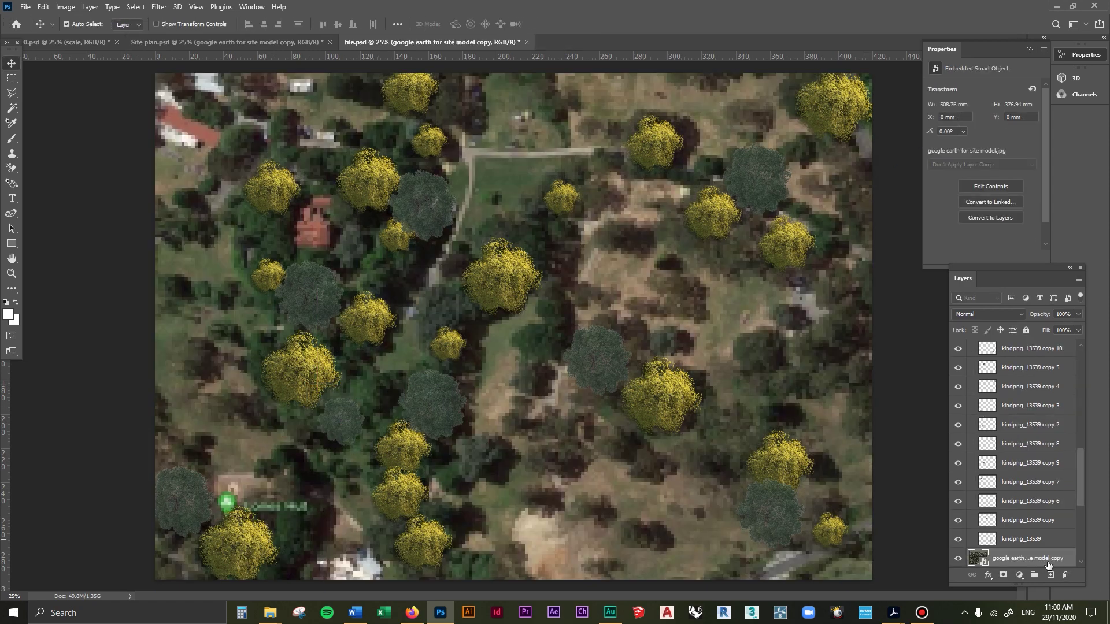